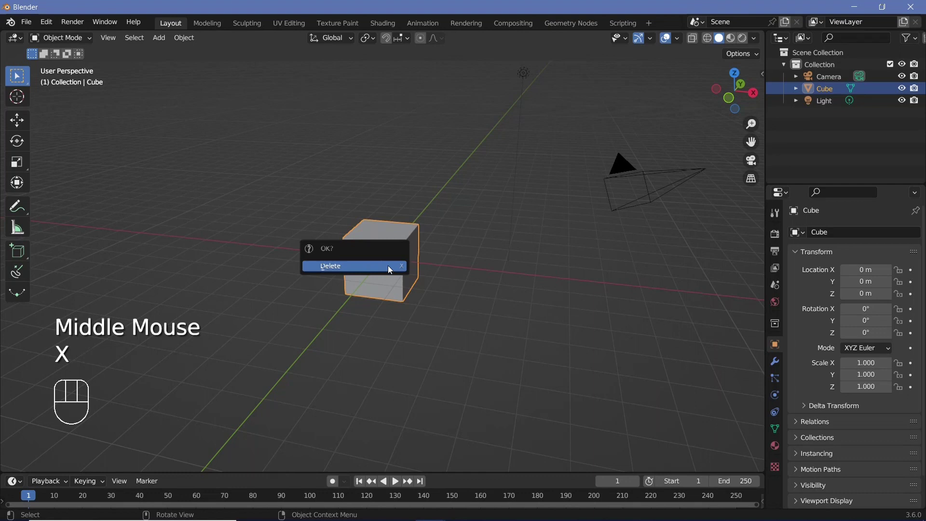
Replace the cube with a plane rotated 90° on X and scaled to 5.
click(388, 265)
key(shift+a)
mouse_move(385, 262)
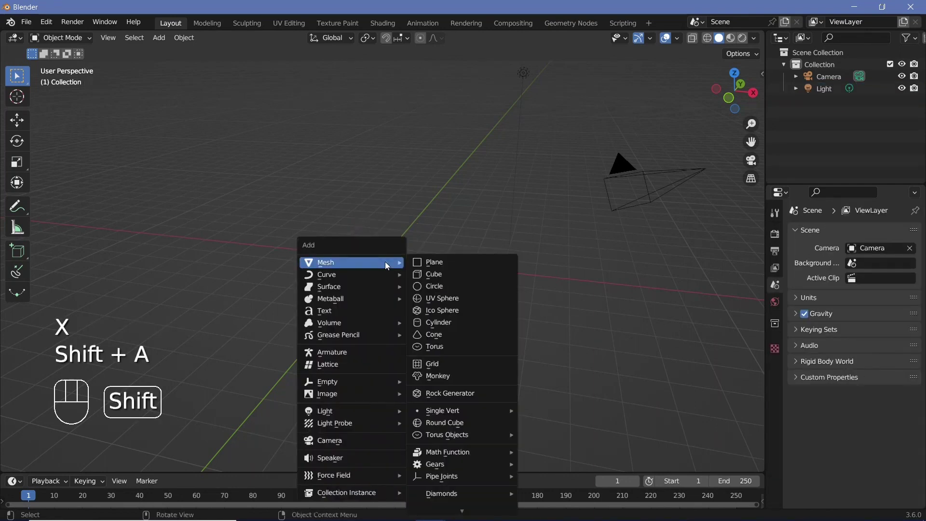
click(442, 260)
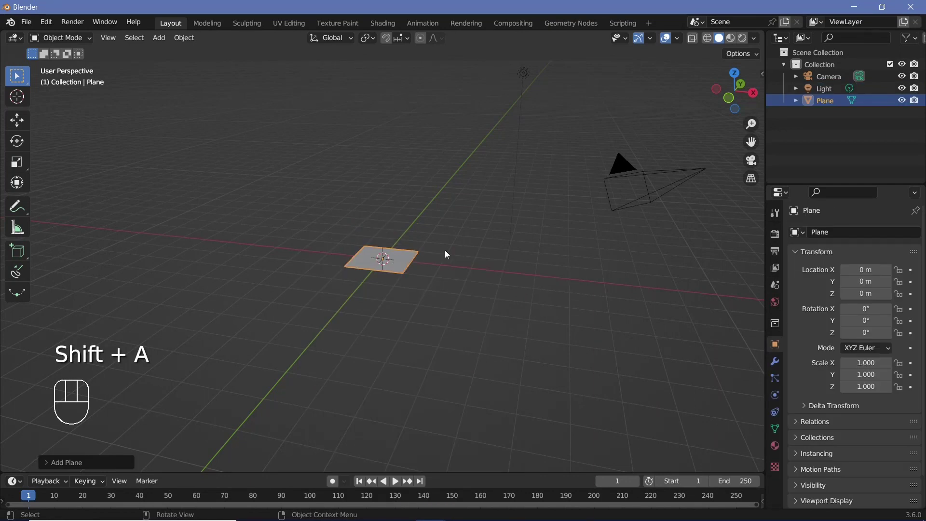
text(rx90)
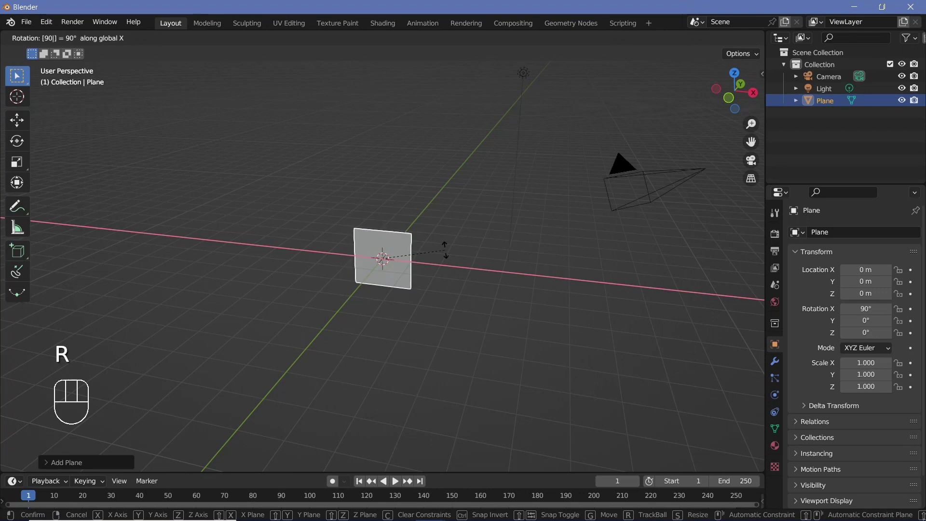
key(Return)
middle_drag(423, 256, 452, 248)
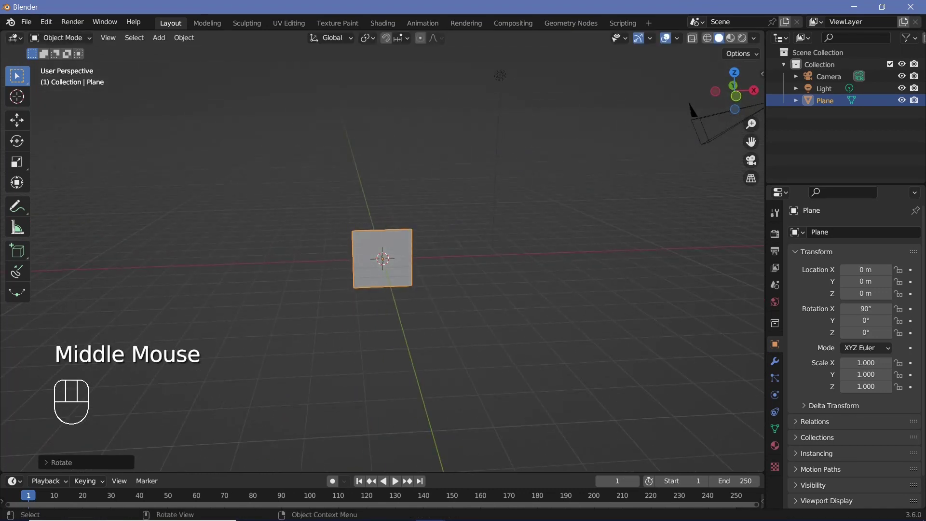
text(s5)
key(Return)
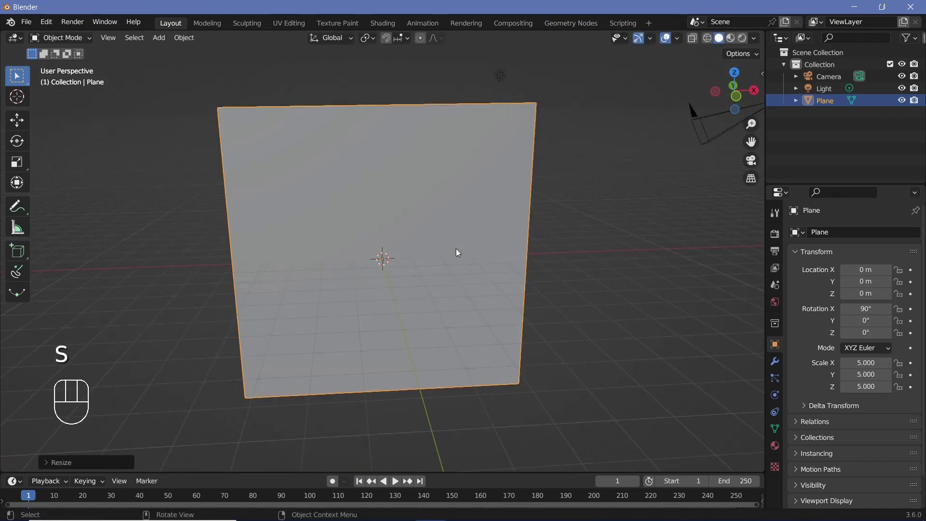
Reset the camera to the origin with cleared rotation, then rotate it 90° on X.
click(686, 139)
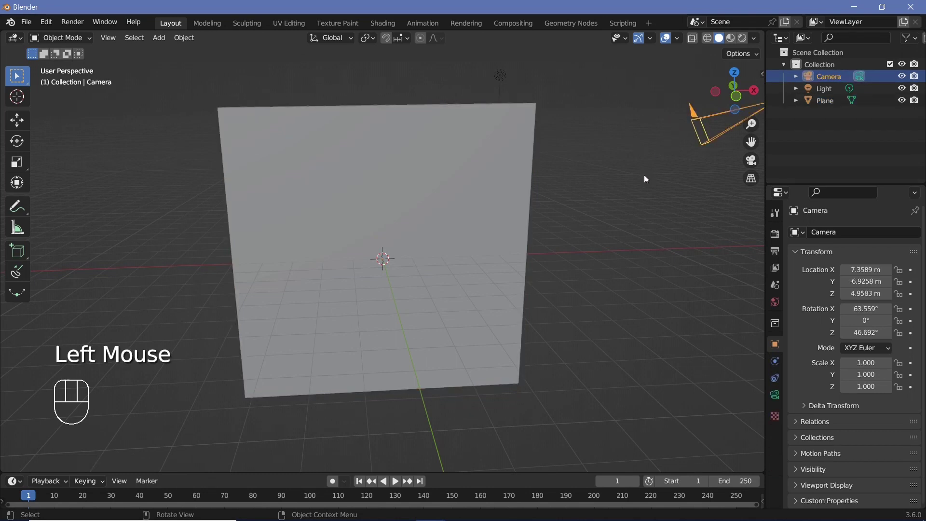
key(alt+g)
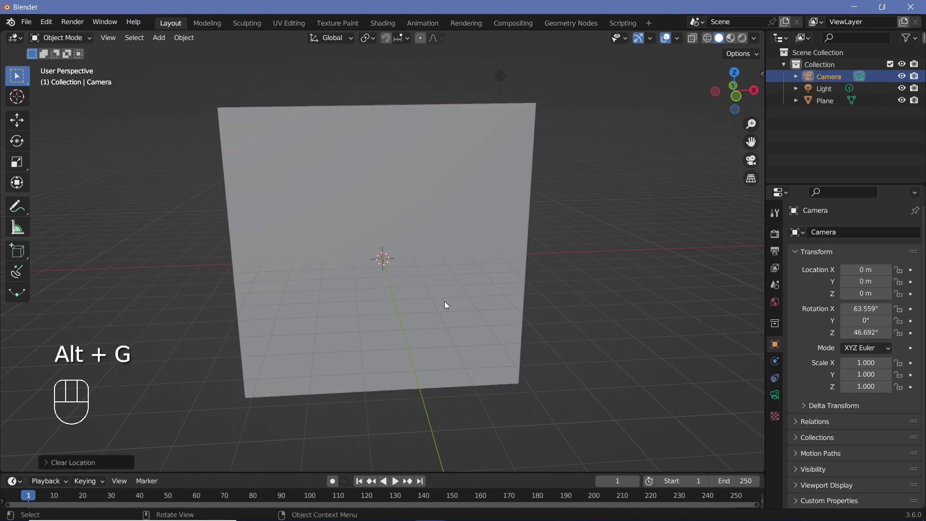
key(alt+r)
middle_drag(403, 296, 531, 308)
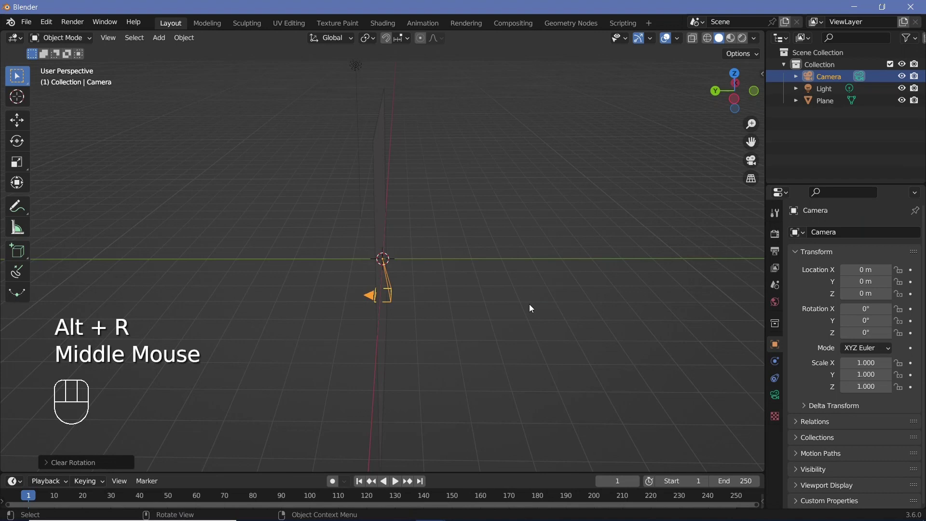
text(rx90)
key(Return)
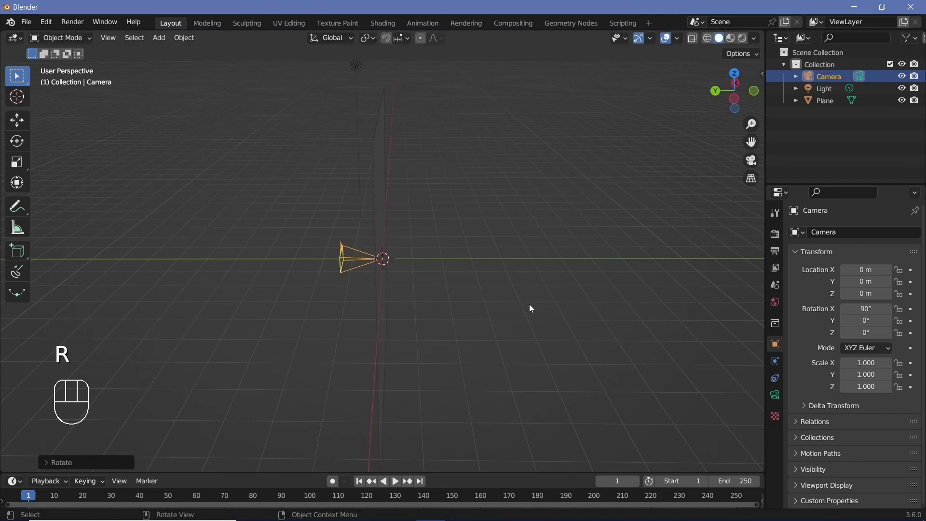
View through the camera, pull it back along Y, and set its focal length to 18 mm.
key(KP_0)
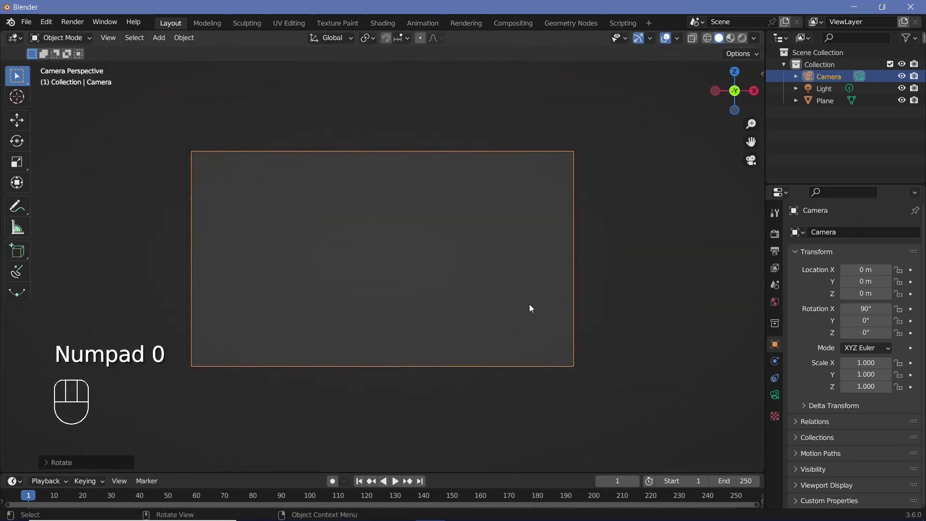
key(g)
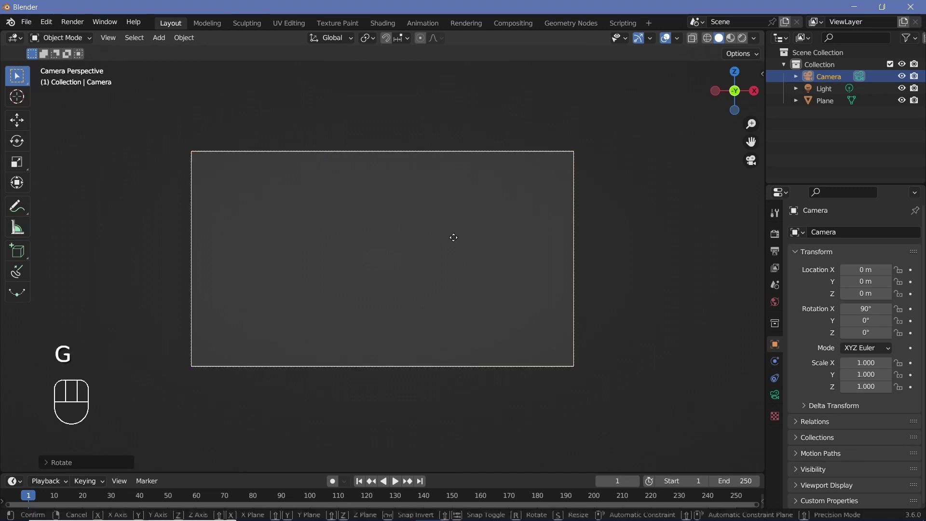
key(y)
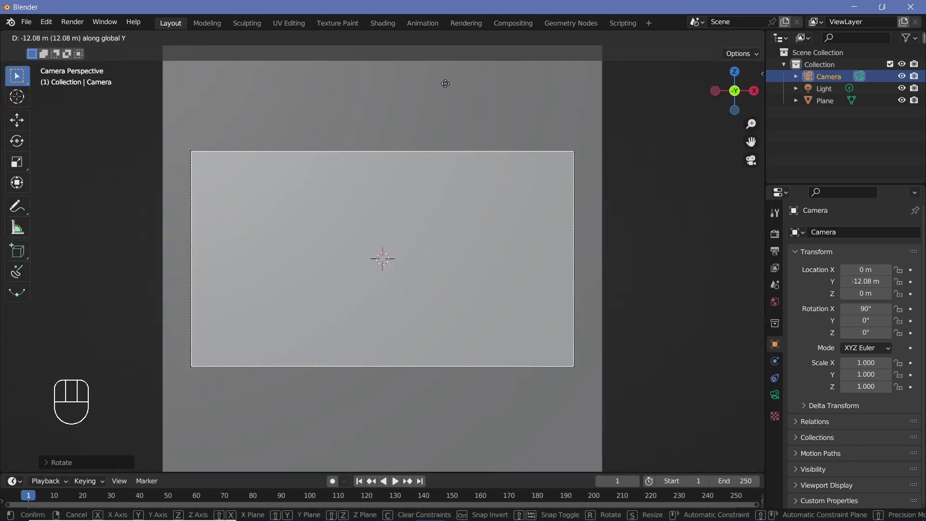
click(444, 82)
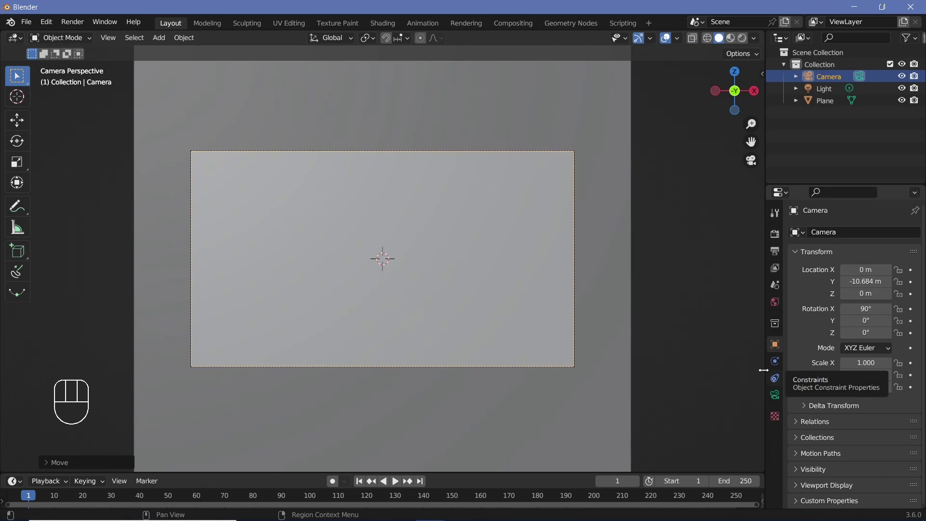
click(772, 398)
click(875, 289)
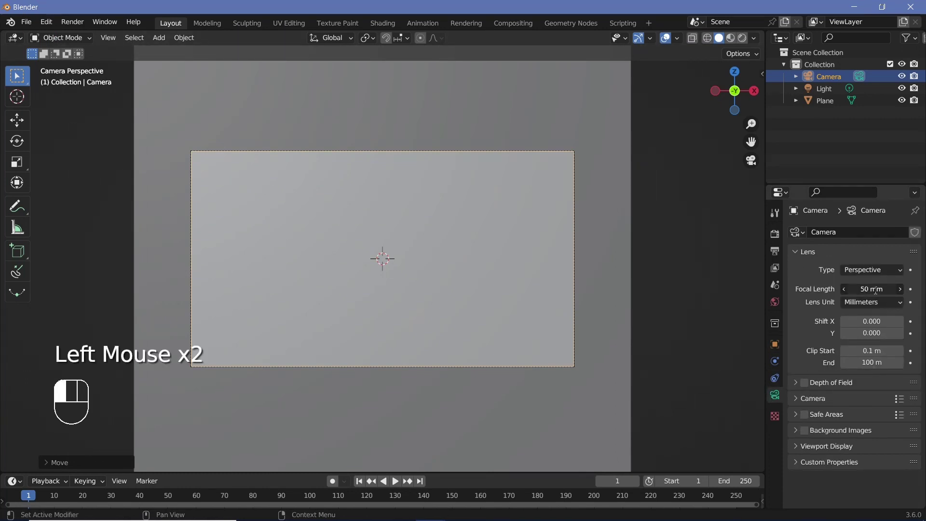
text(18)
key(Return)
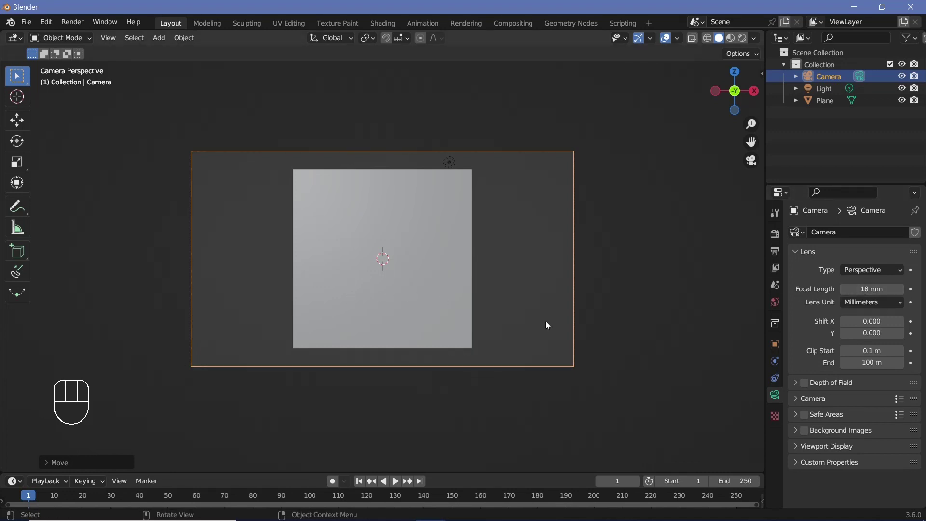
Move the camera further along Y and raise its passepartout to 1.000.
key(g)
key(y)
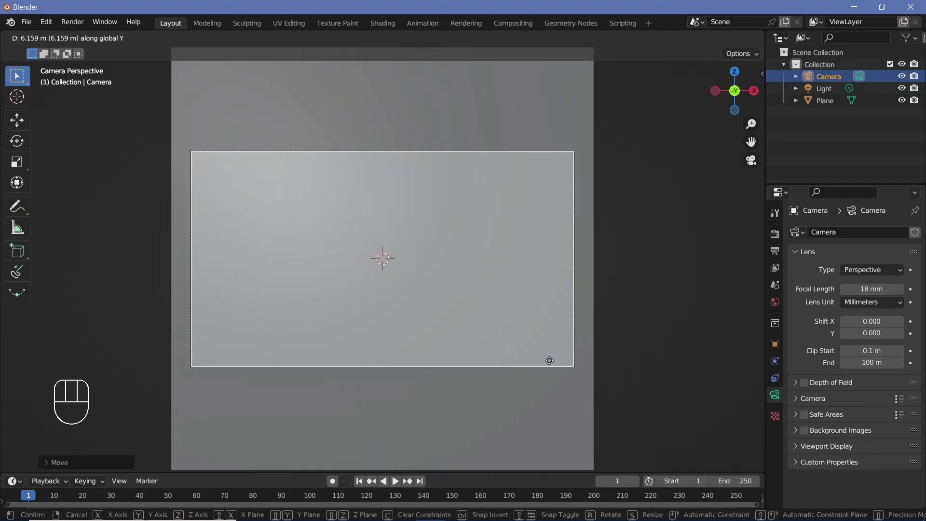
click(549, 361)
click(793, 446)
drag(921, 372, 921, 424)
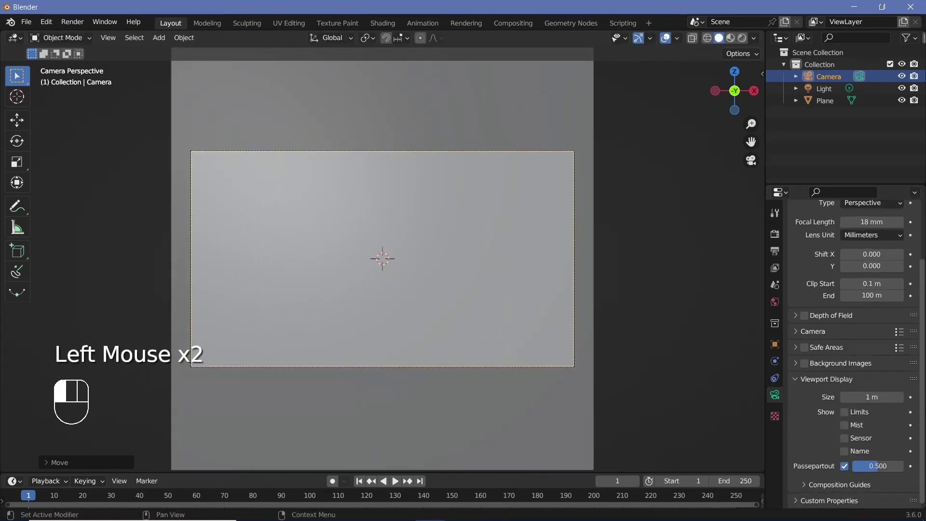
drag(876, 466, 904, 466)
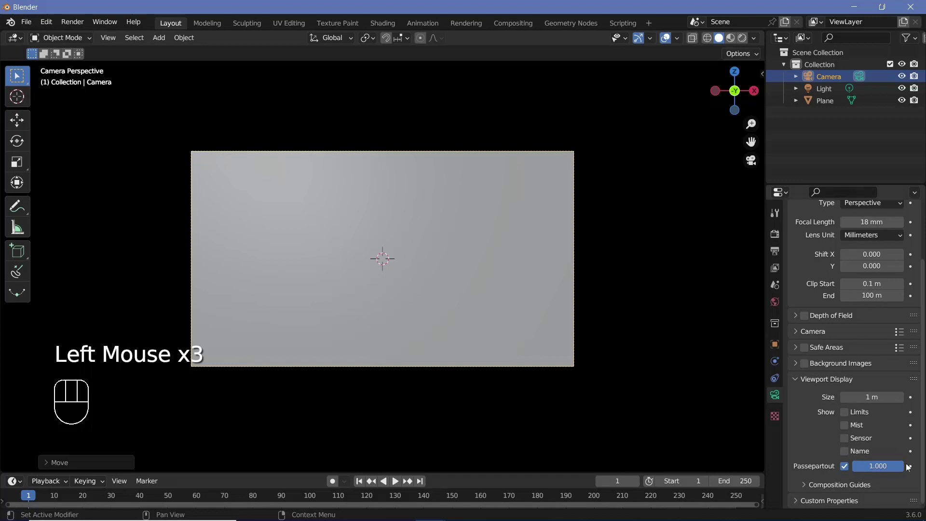
Delete the light, switch the viewport to rendered shading, and select the plane.
click(824, 89)
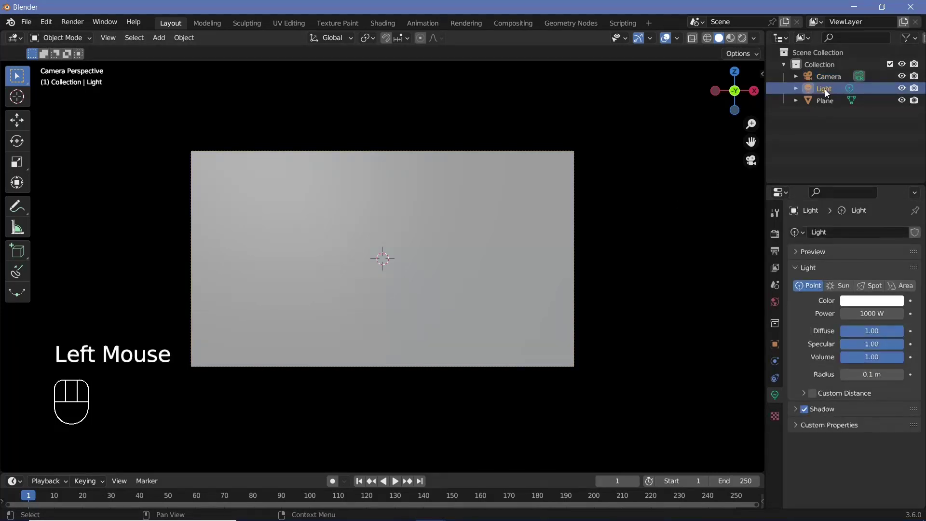
key(Delete)
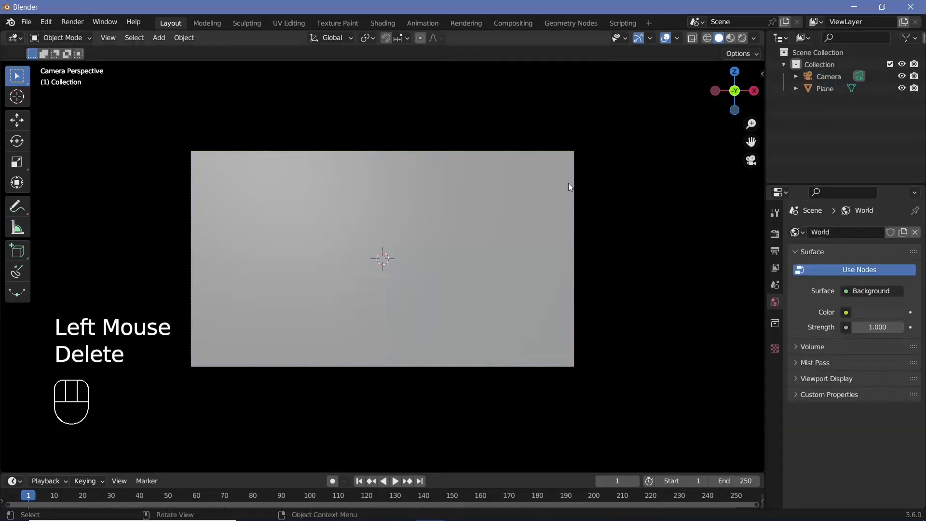
click(742, 39)
click(492, 247)
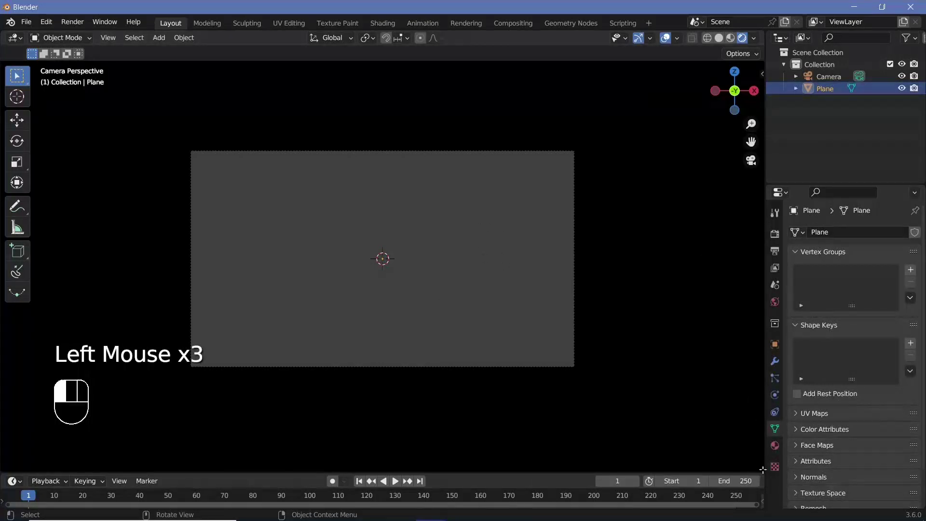
Split the viewport into a Shader Editor on the right and assign Material to the plane.
drag(762, 469, 520, 313)
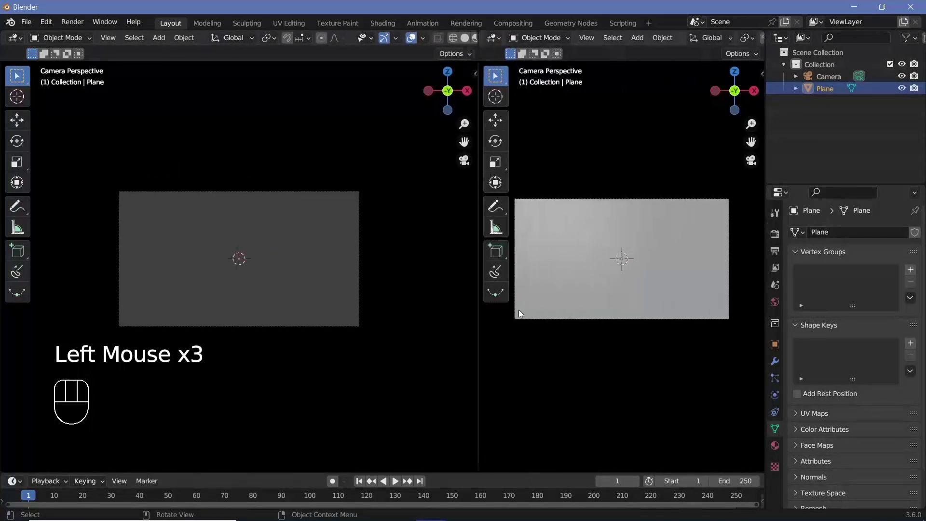
click(499, 40)
click(100, 151)
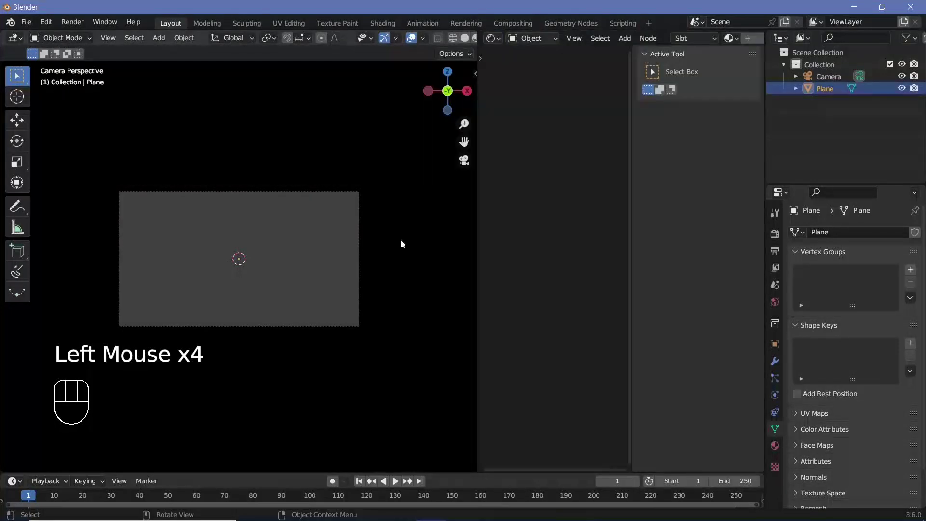
key(n)
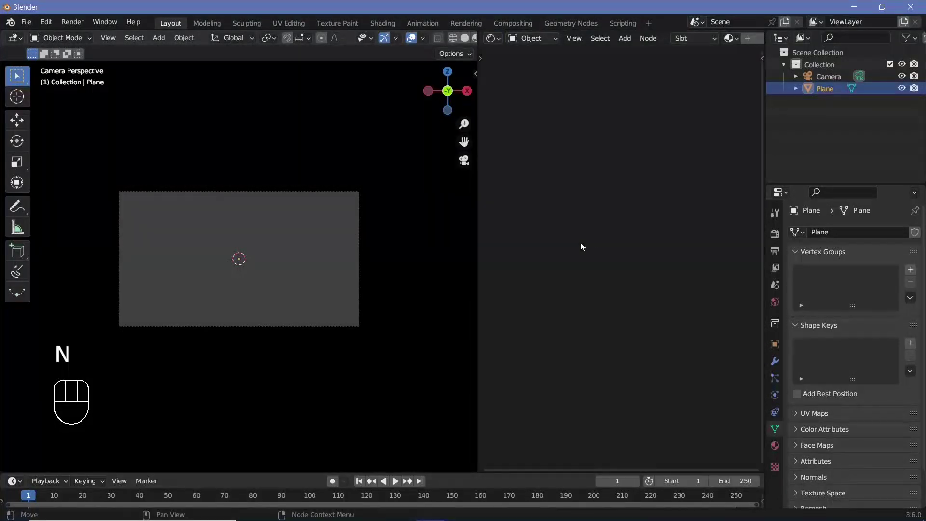
click(770, 444)
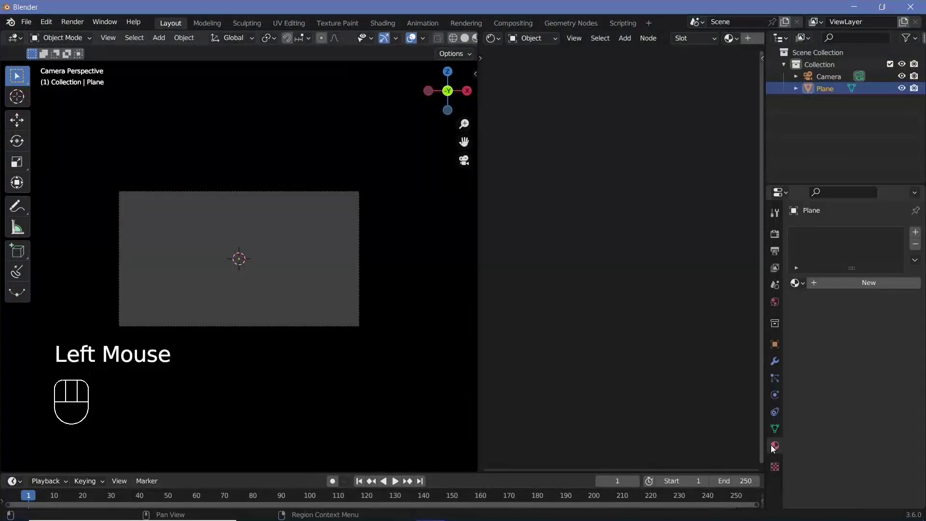
click(796, 284)
click(690, 301)
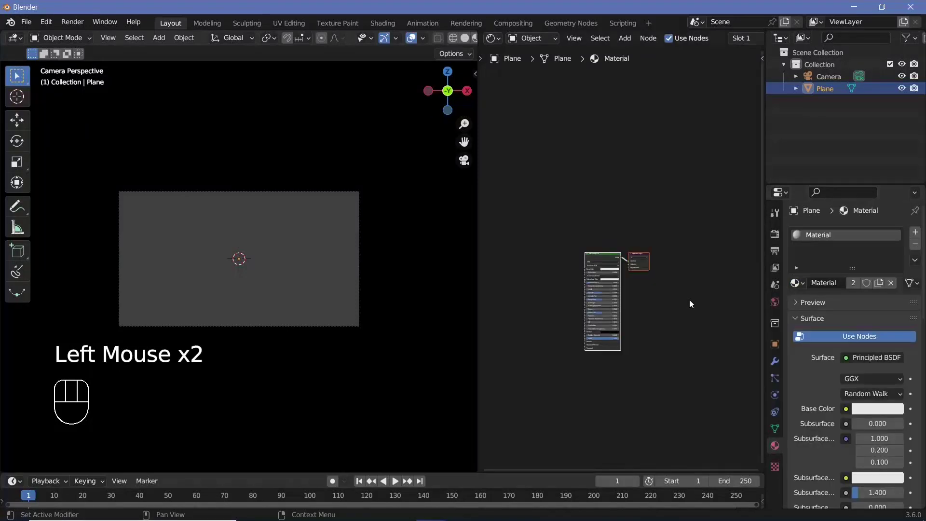
middle_drag(625, 350, 608, 244)
Replace the Principled BSDF with an Emission node wired to the Material Output surface.
click(639, 231)
key(x)
key(shift+a)
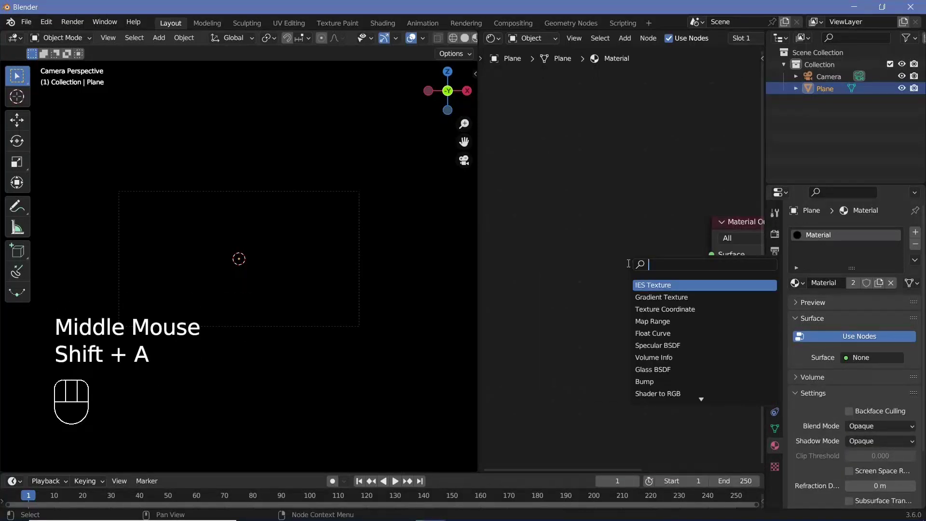
text(emis)
key(Return)
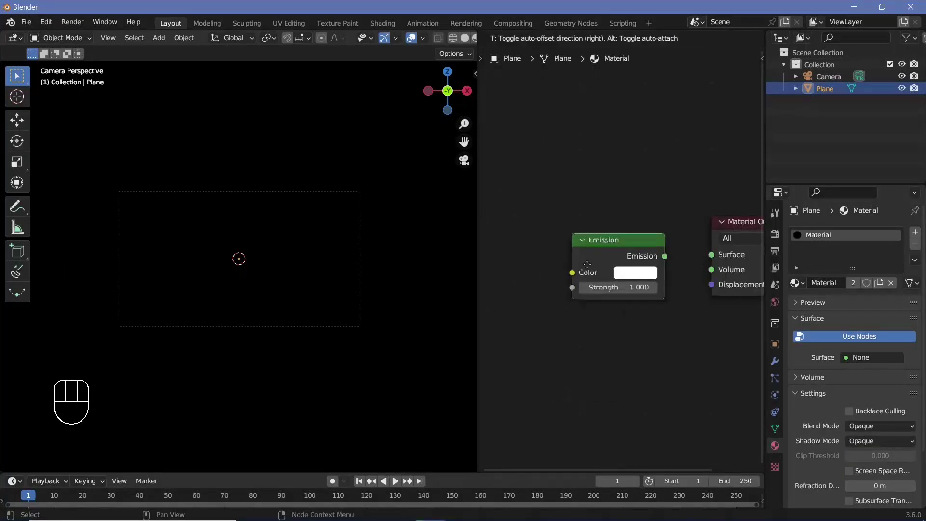
click(657, 261)
drag(664, 255, 712, 255)
middle_drag(535, 323, 663, 341)
middle_drag(606, 310, 610, 312)
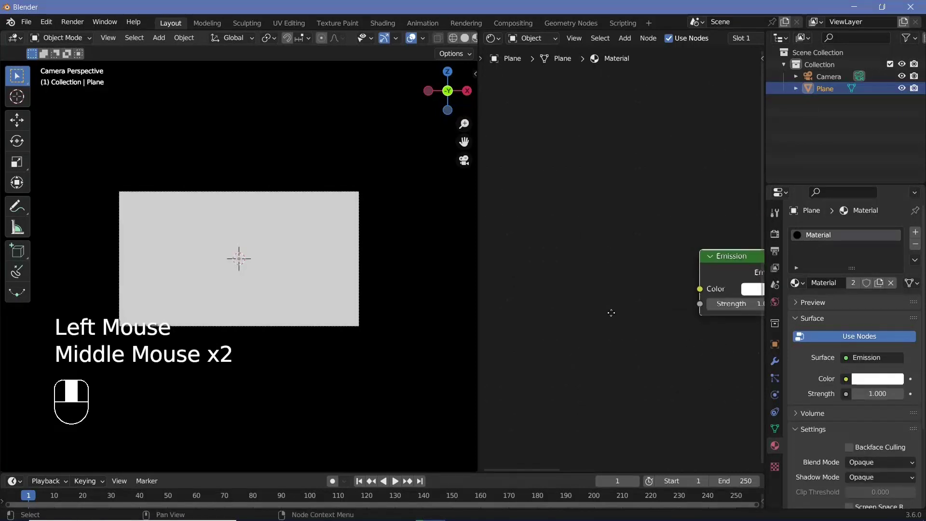
Add a Voronoi Texture feeding Distance into Emission Color, with Randomness 0.
key(shift+a)
click(612, 311)
text(voro)
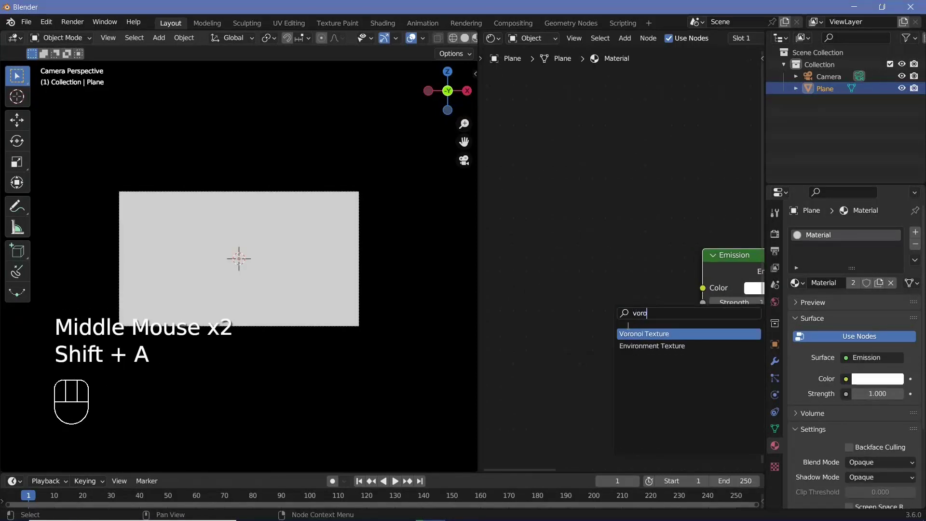
key(Return)
click(637, 304)
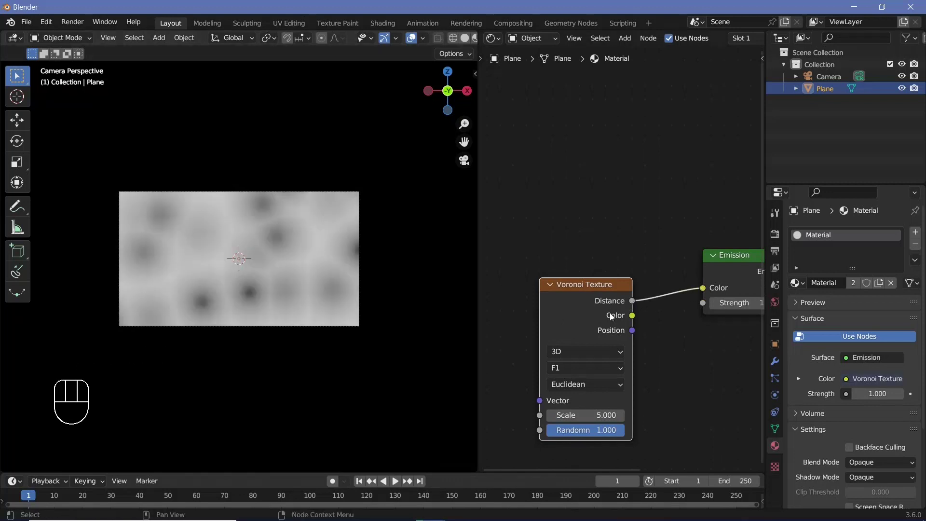
drag(574, 316, 490, 292)
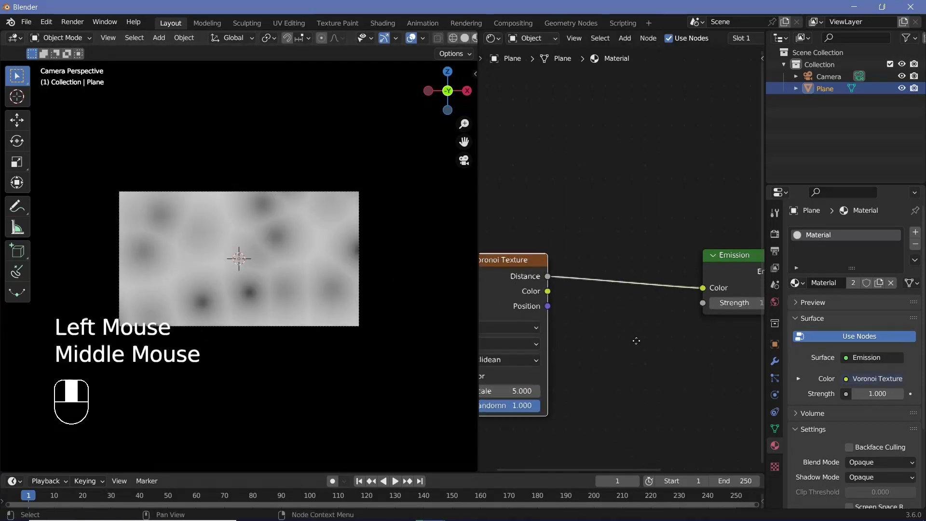
middle_drag(495, 392, 562, 371)
drag(584, 388, 523, 444)
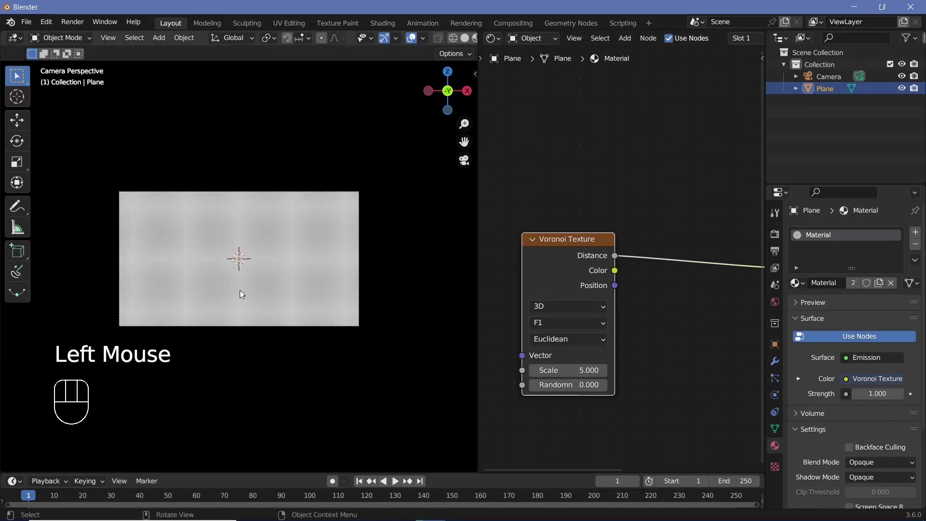
Insert a Color Ramp on the Voronoi–Emission link and move its black stop to 0.647.
middle_drag(644, 302, 601, 306)
key(shift+a)
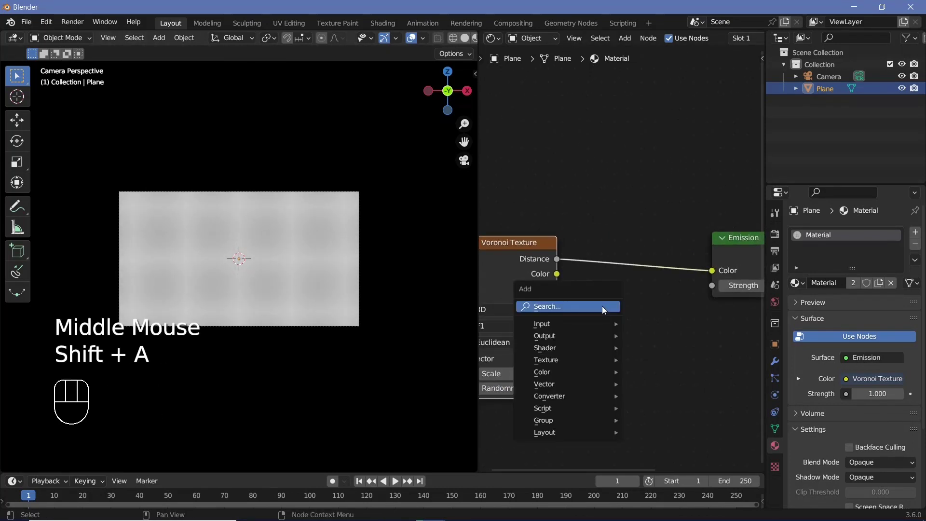
click(603, 306)
text(colo)
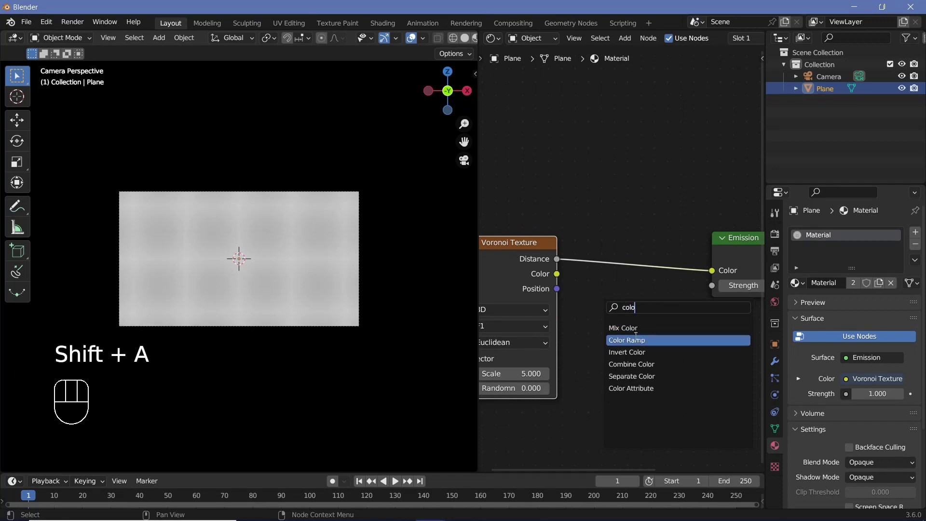
click(629, 340)
click(623, 299)
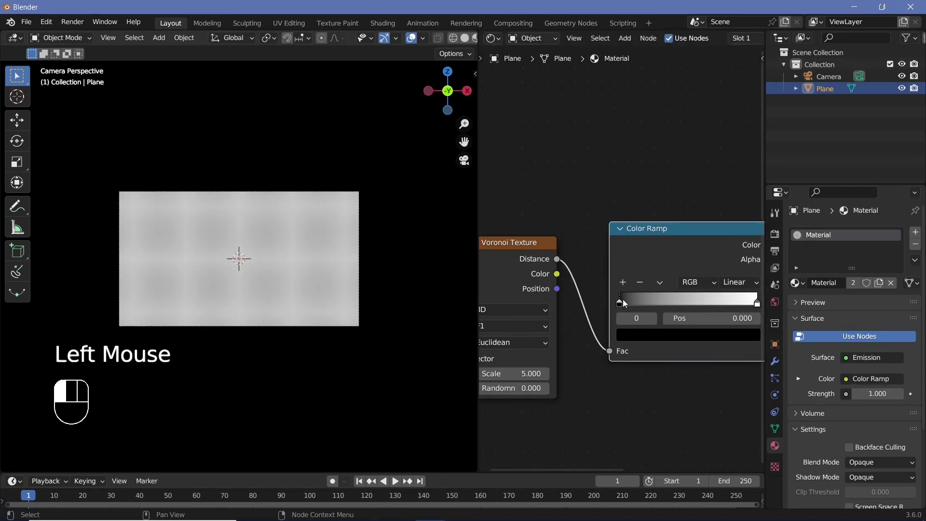
drag(623, 299, 708, 304)
middle_drag(676, 283, 565, 298)
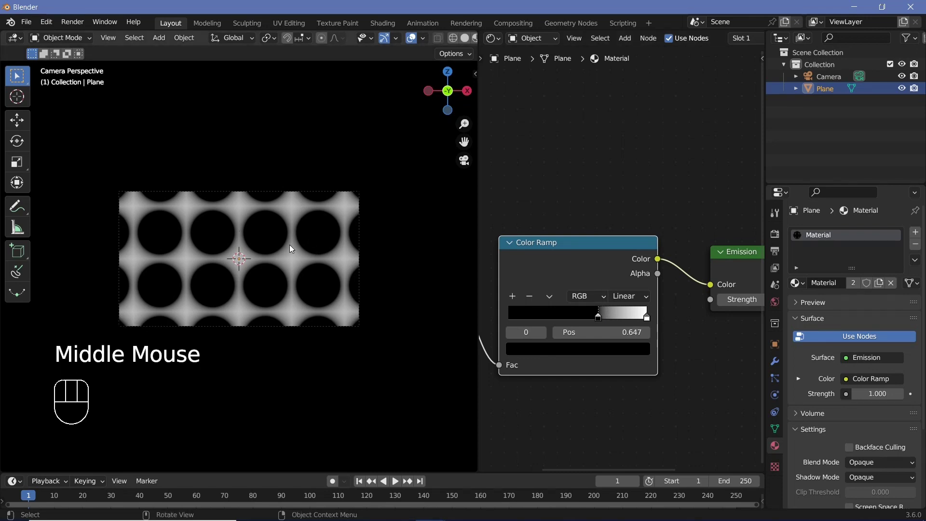
Switch the Voronoi distance metric to Chebychev and adjust the ramp stop to reveal the pattern.
middle_drag(573, 271, 723, 241)
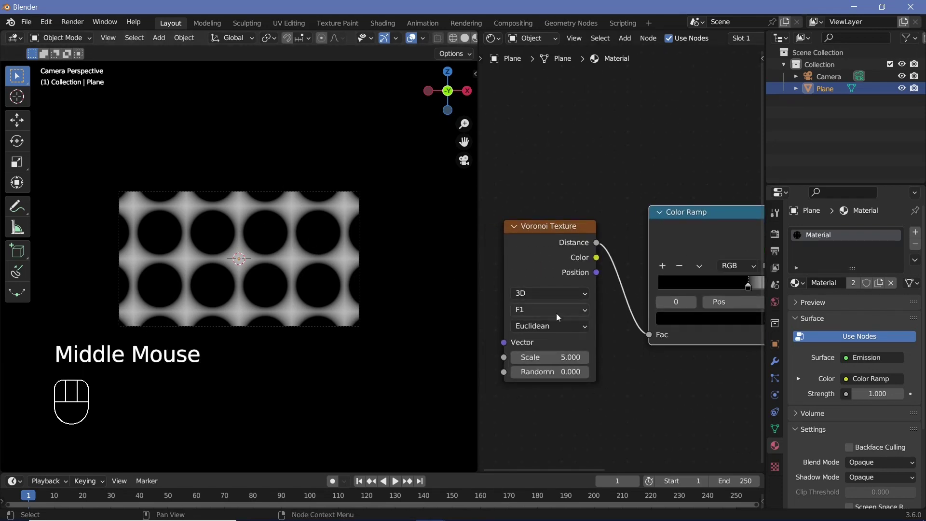
click(552, 328)
click(540, 352)
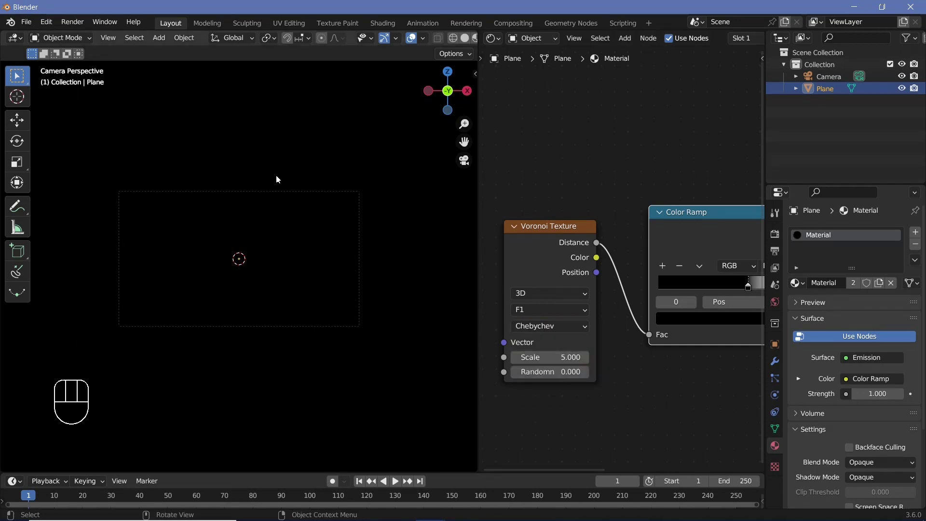
middle_drag(656, 303, 592, 303)
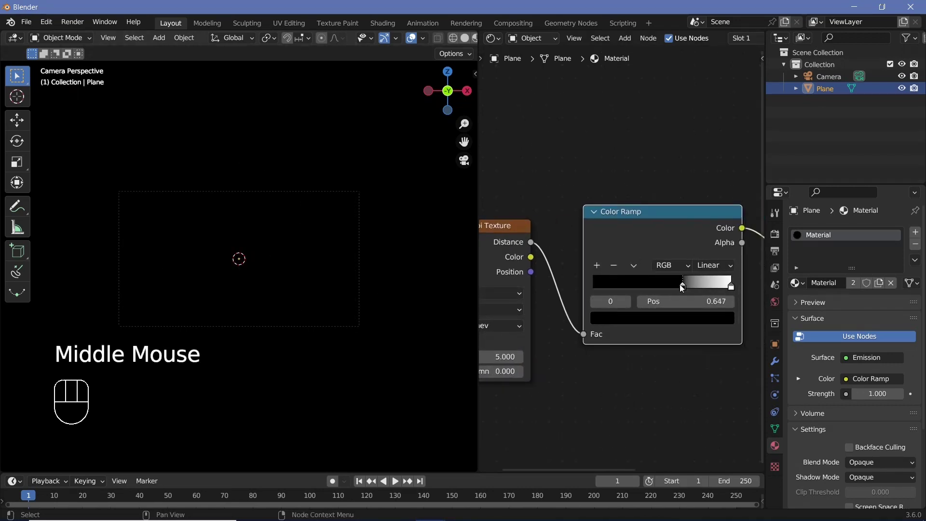
drag(682, 286, 639, 289)
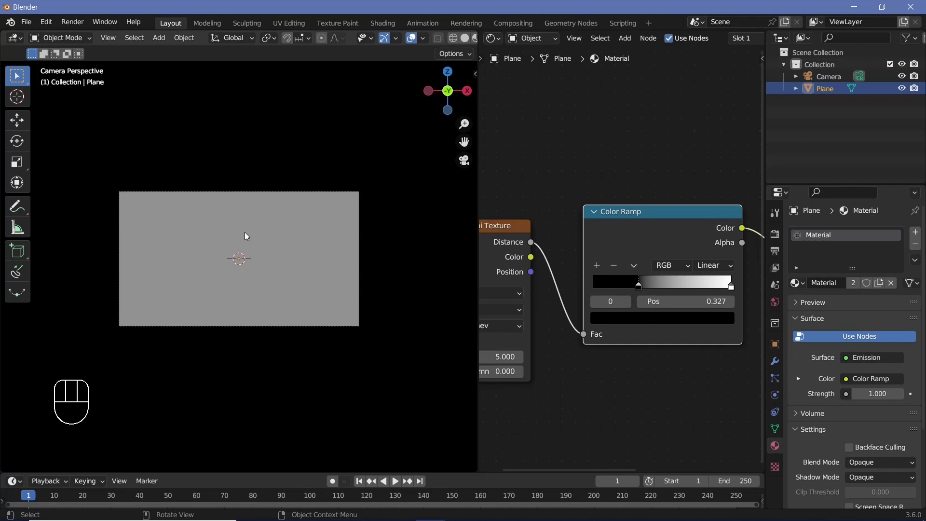
Try Voronoi Scale values 7 and 9, settling on 8 for the grid.
middle_drag(507, 294, 704, 239)
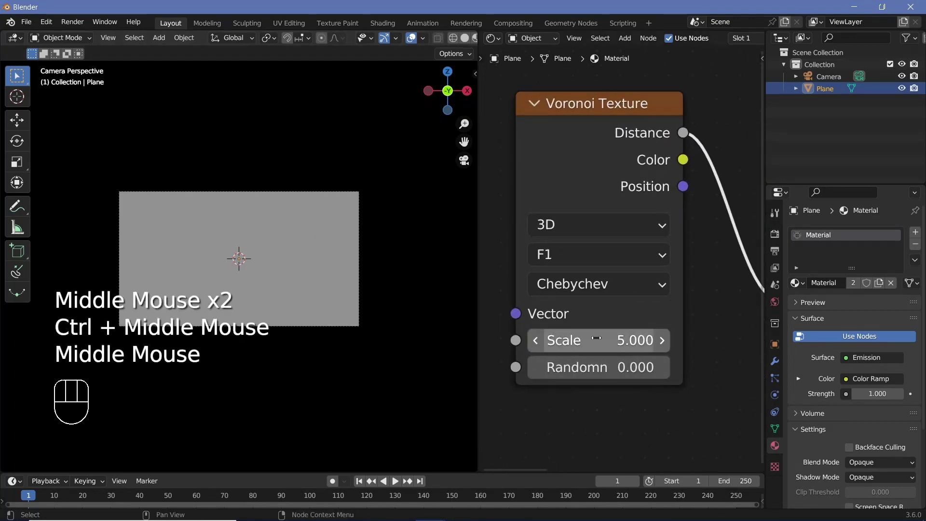
click(608, 338)
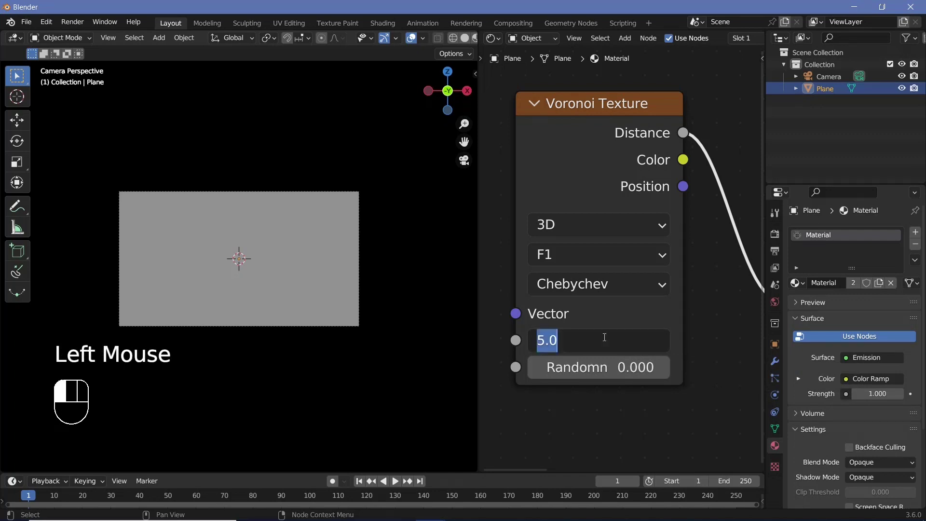
text(7)
key(Return)
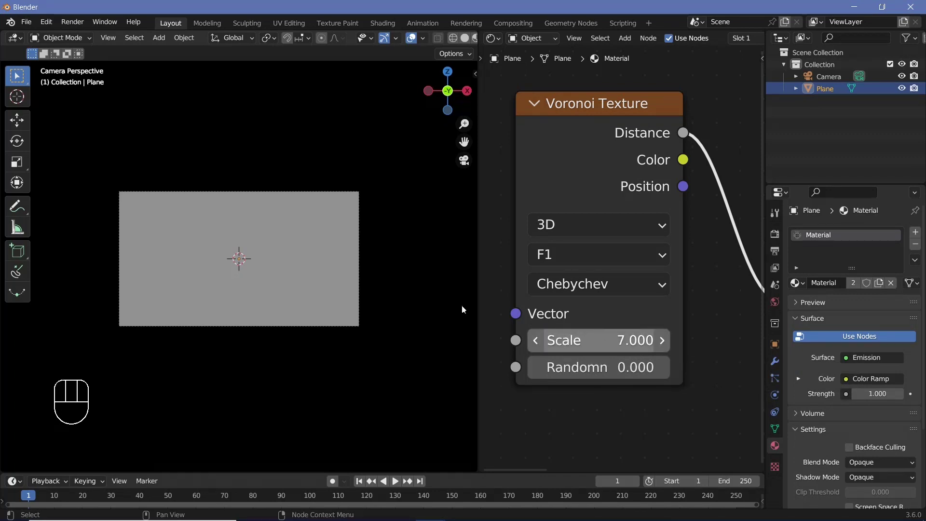
click(597, 343)
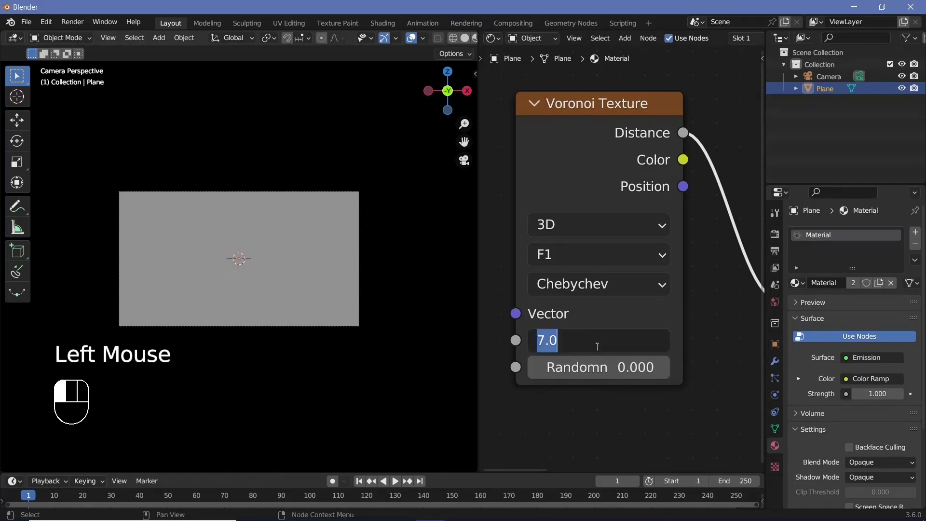
click(644, 303)
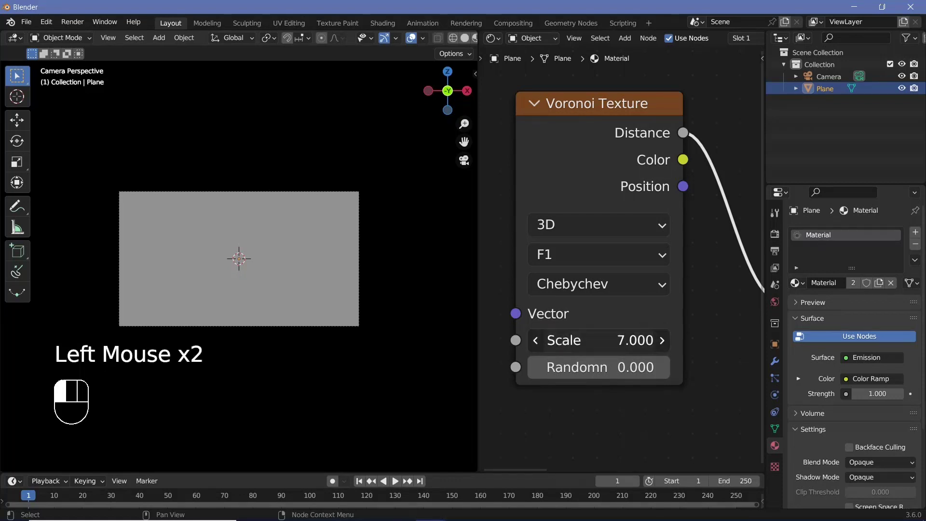
drag(598, 340, 574, 340)
click(621, 334)
text(7)
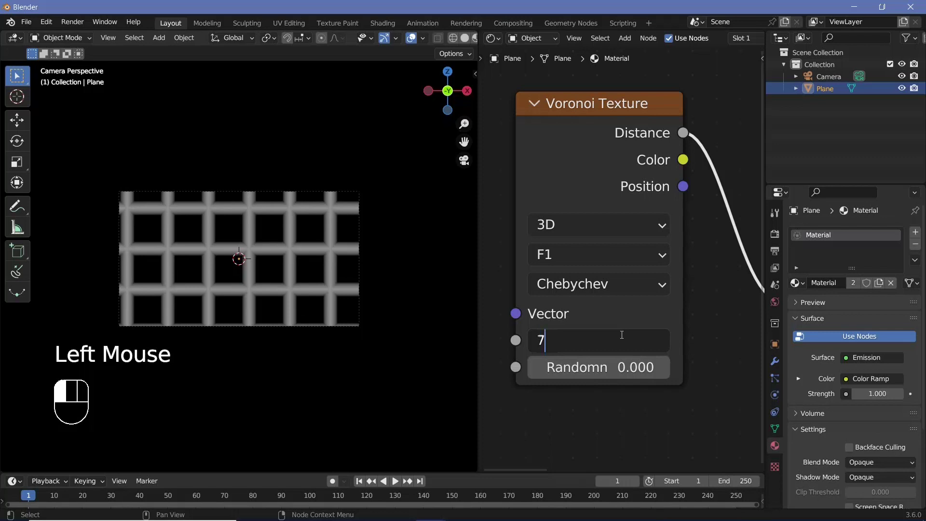
key(Return)
double_click(621, 334)
text(9)
key(Return)
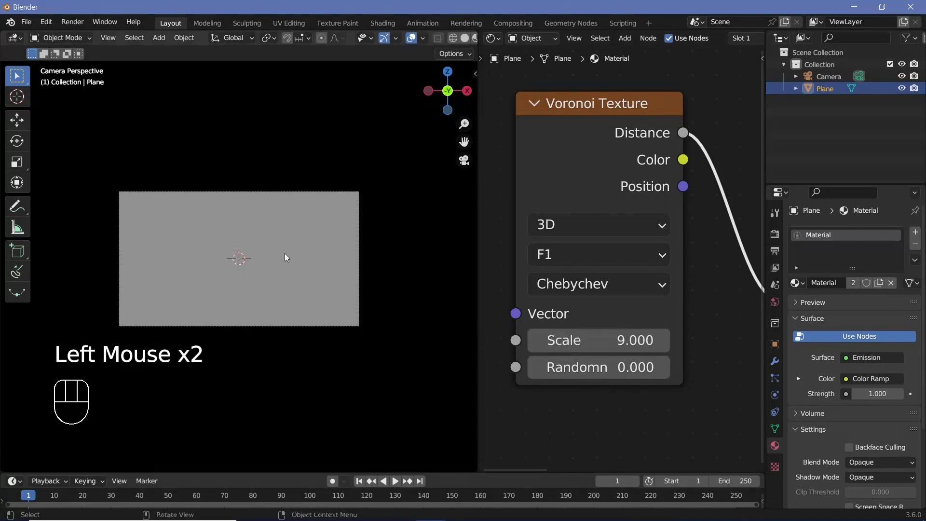
click(566, 333)
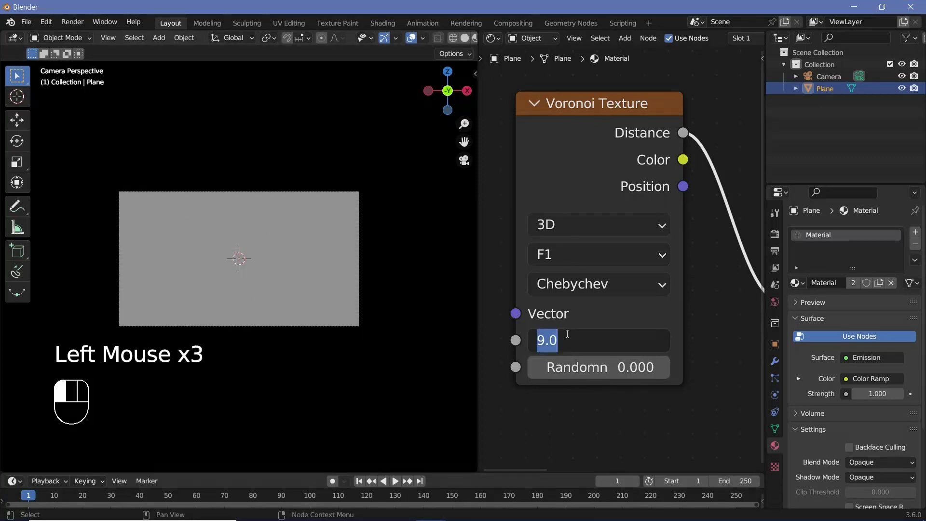
text(8)
key(Return)
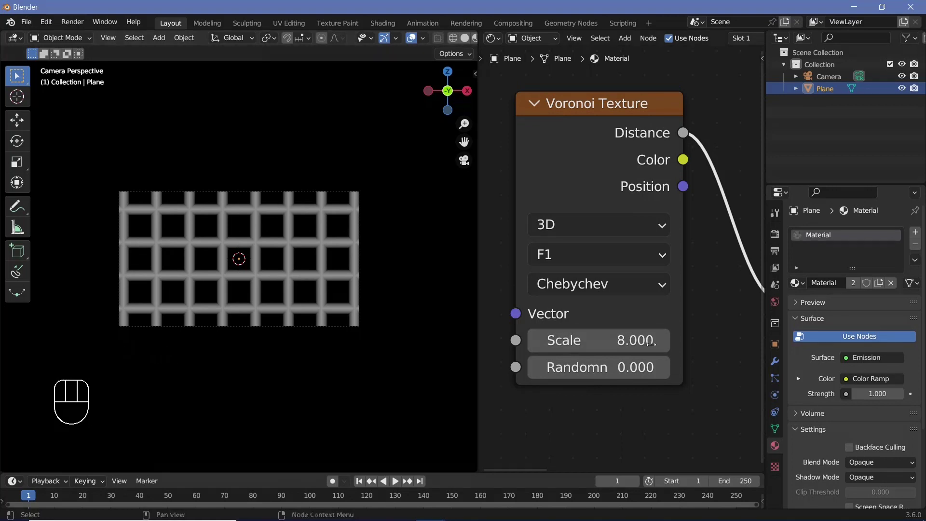
middle_drag(622, 188, 656, 181)
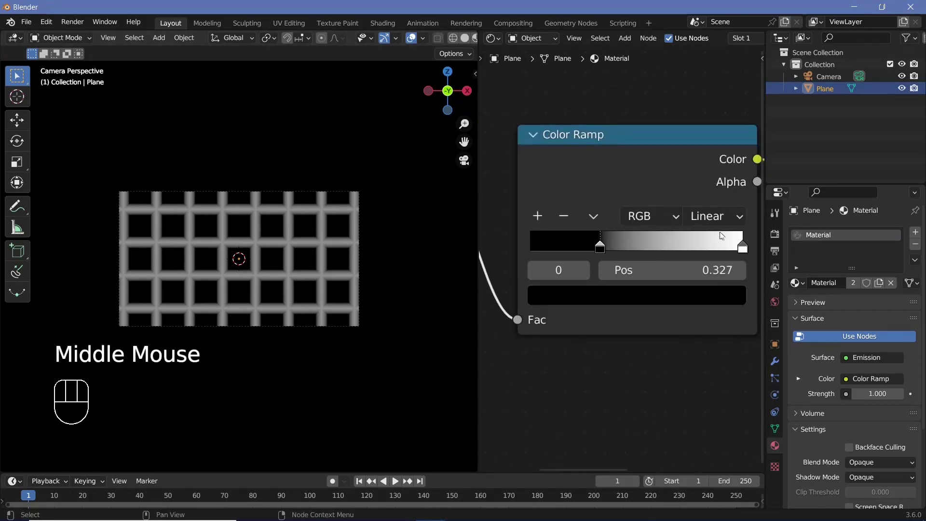
Set the Color Ramp to Constant interpolation and slide the white stop left to thin the lines.
click(718, 216)
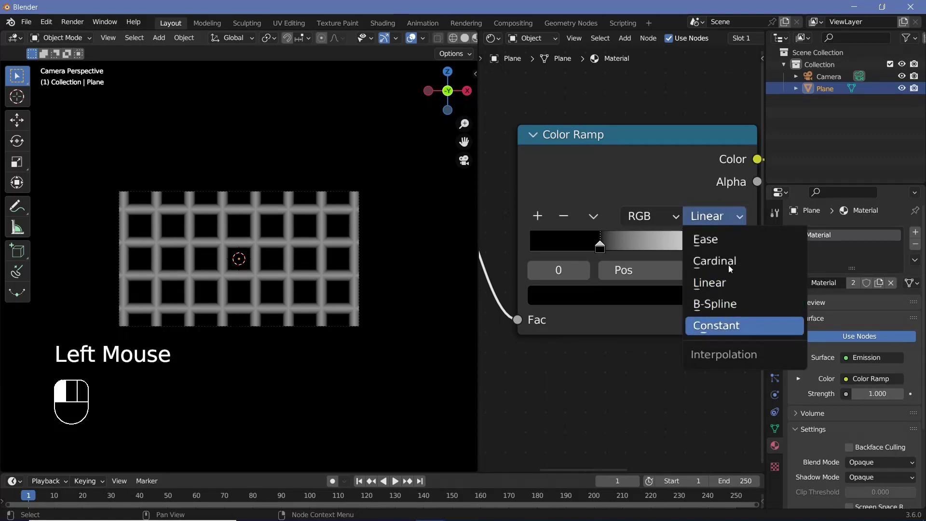
click(734, 319)
drag(742, 246, 634, 230)
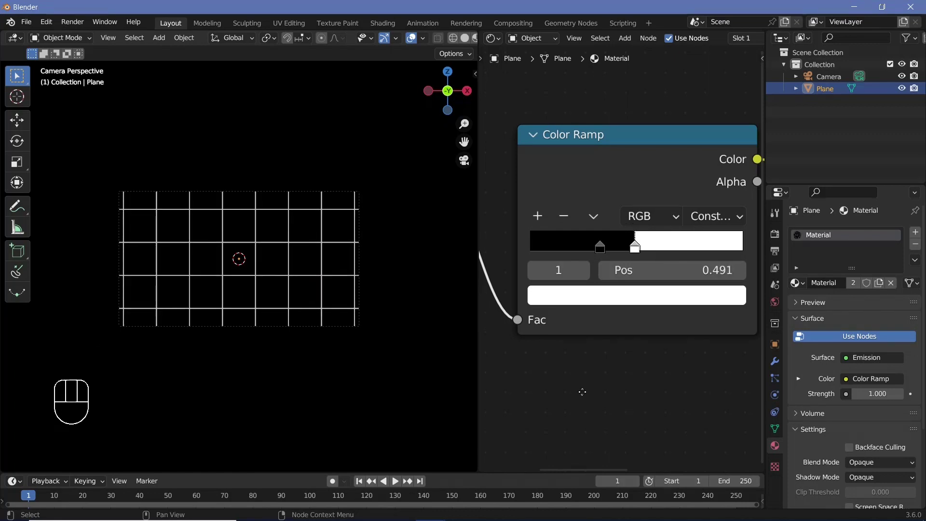
Keep the Voronoi Scale at 8 after testing a denser value.
middle_drag(583, 391, 816, 363)
drag(600, 327, 667, 327)
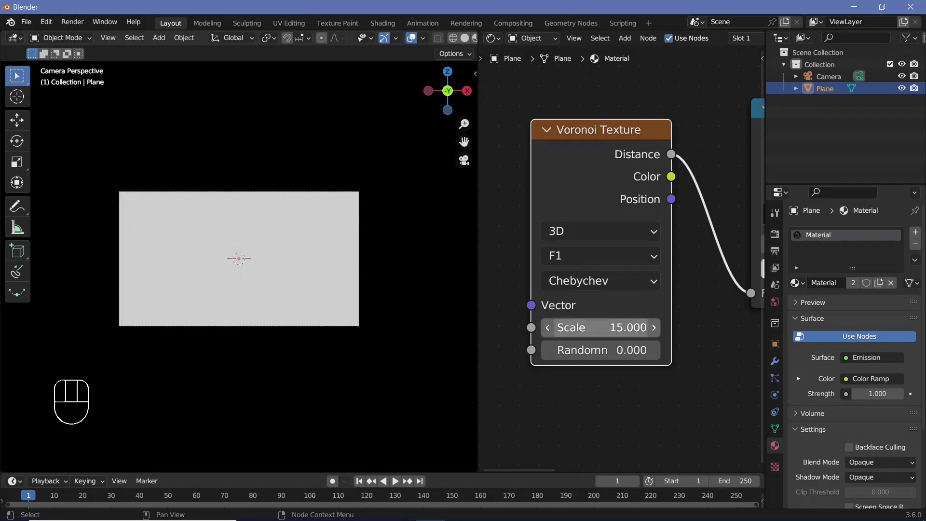
click(604, 328)
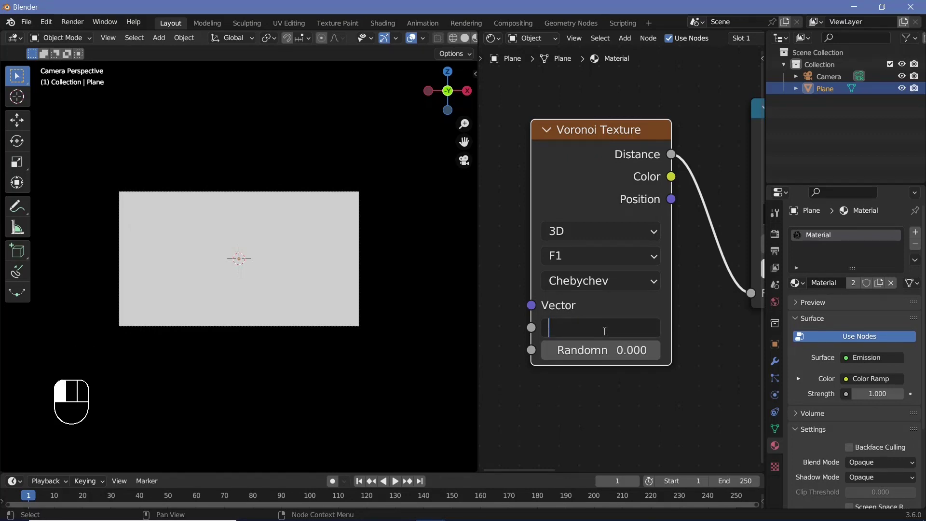
text(8)
key(Return)
middle_drag(573, 167, 666, 202)
Add Texture Coordinate and Mapping nodes to the Voronoi, linking Object coordinates to the Mapping vector.
click(617, 173)
key(ctrl+t)
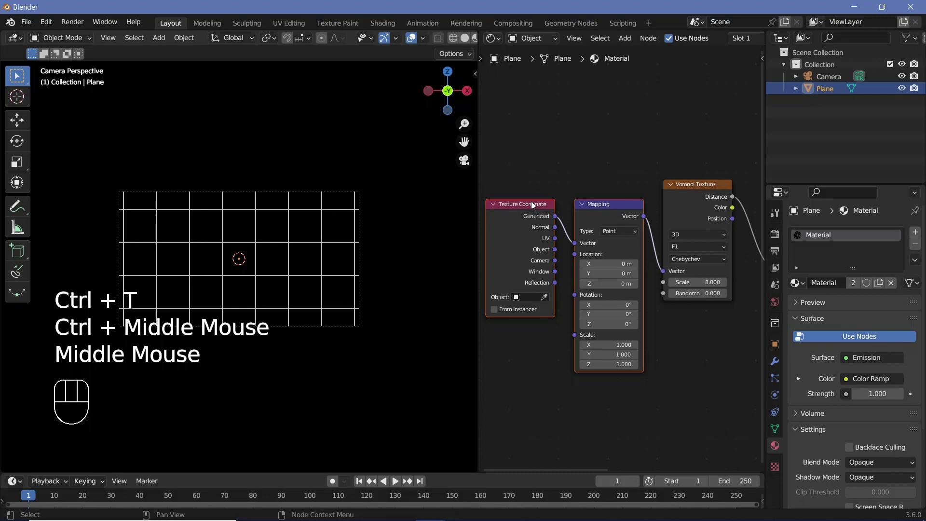
click(526, 206)
click(589, 205)
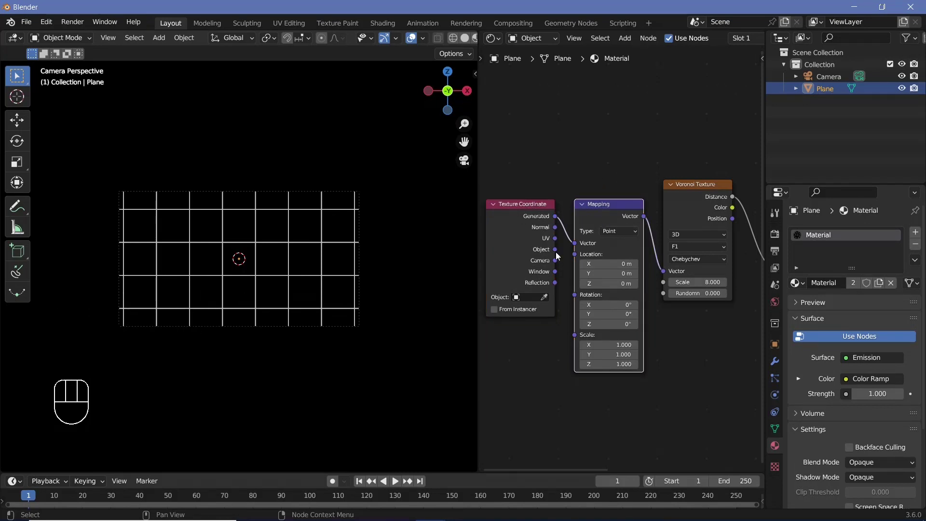
drag(556, 252, 578, 247)
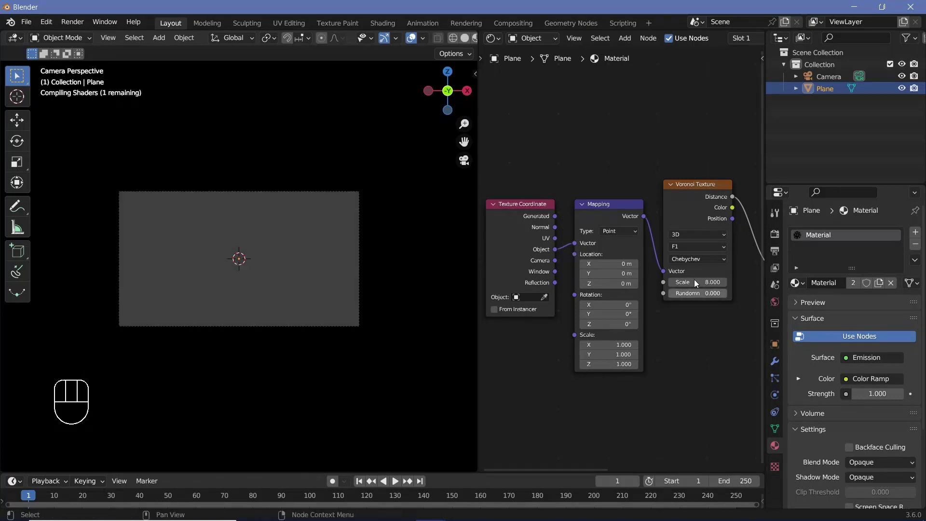
middle_drag(693, 280, 673, 303)
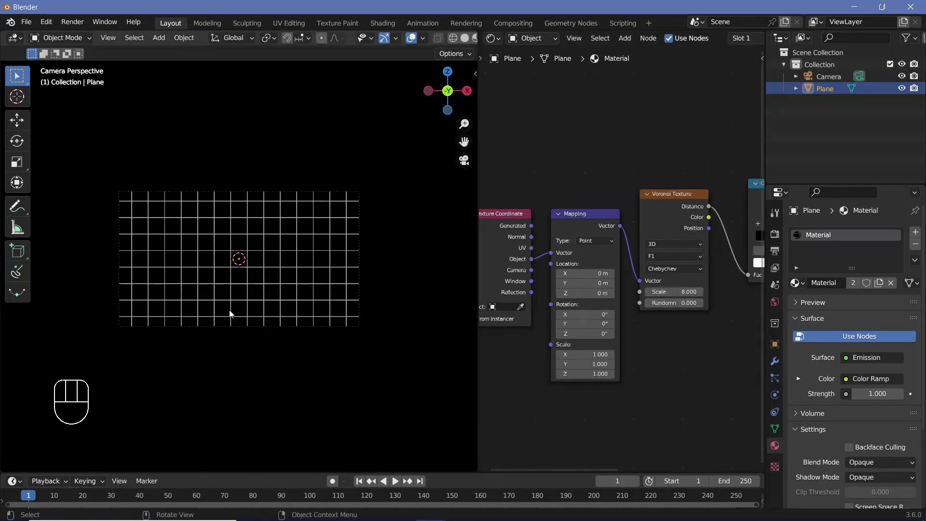
Set the Voronoi Texture scale to 6.
click(675, 292)
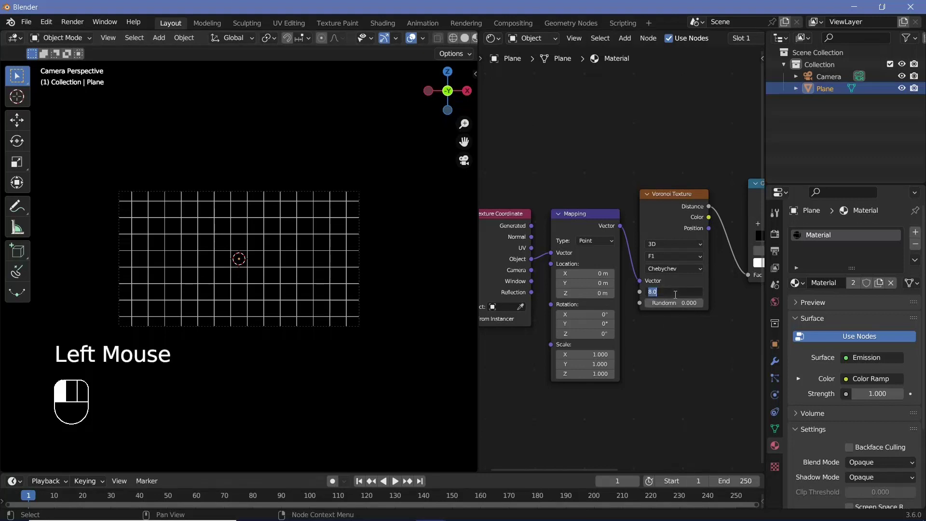
text(6)
key(Return)
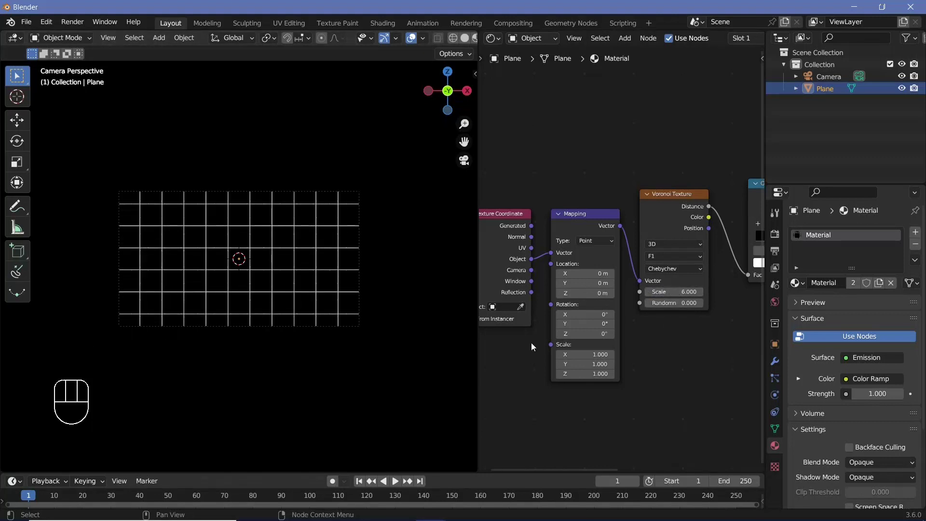
Set the frame rate to 30 fps, end frame to 150, and output path to //.
click(775, 251)
drag(890, 343, 880, 404)
click(881, 394)
text(15)
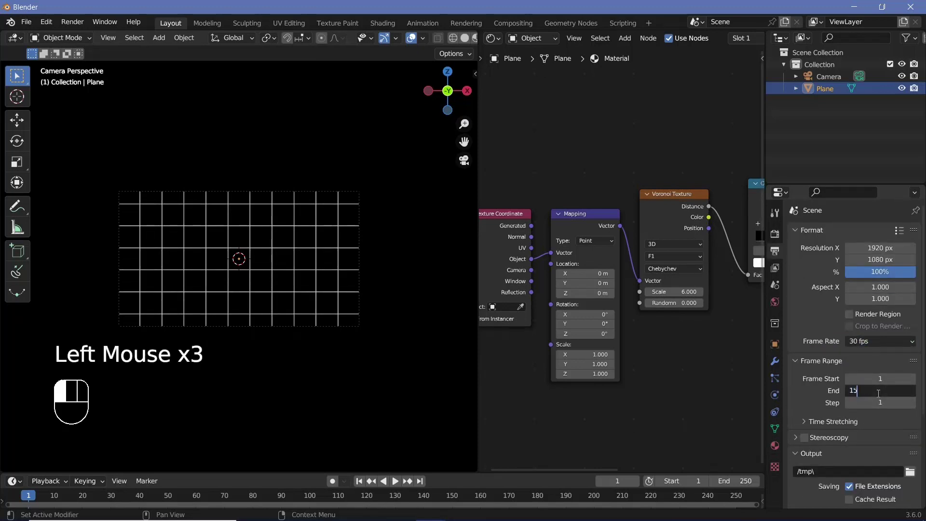
text(0)
key(Return)
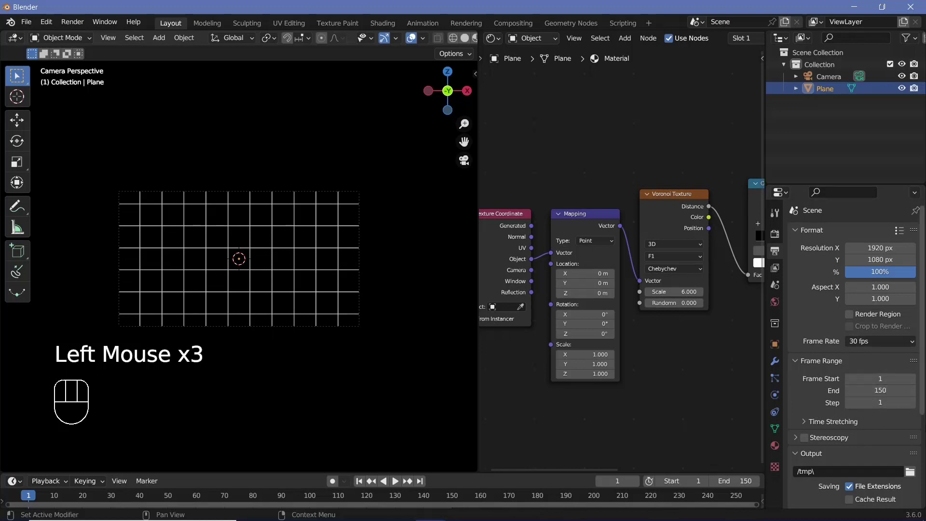
scroll(807, 358, down, 6)
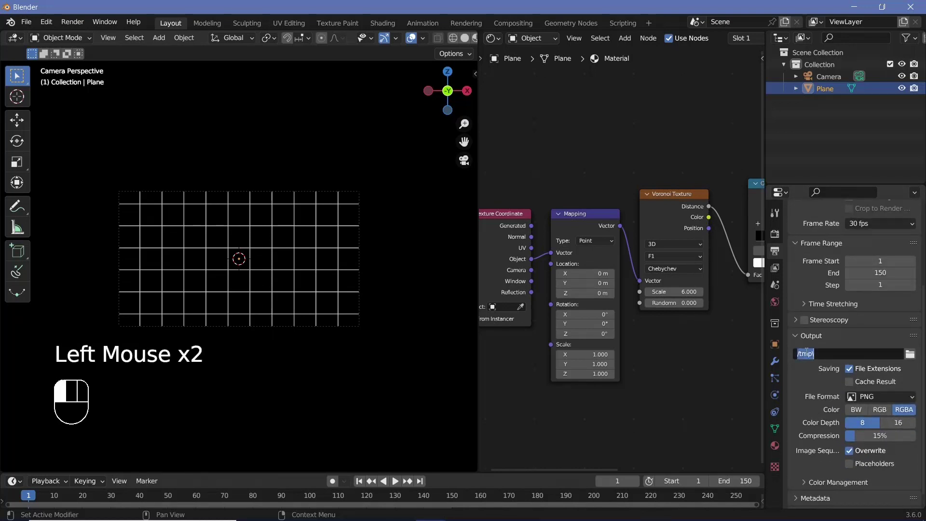
text(//)
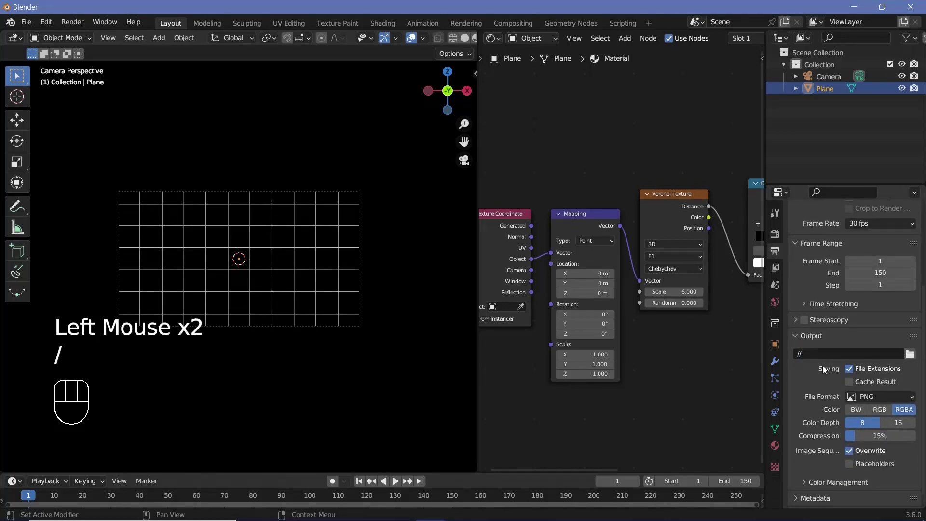
Output as FFmpeg Video in an MPEG-4 container with Perceptually Lossless quality.
click(868, 397)
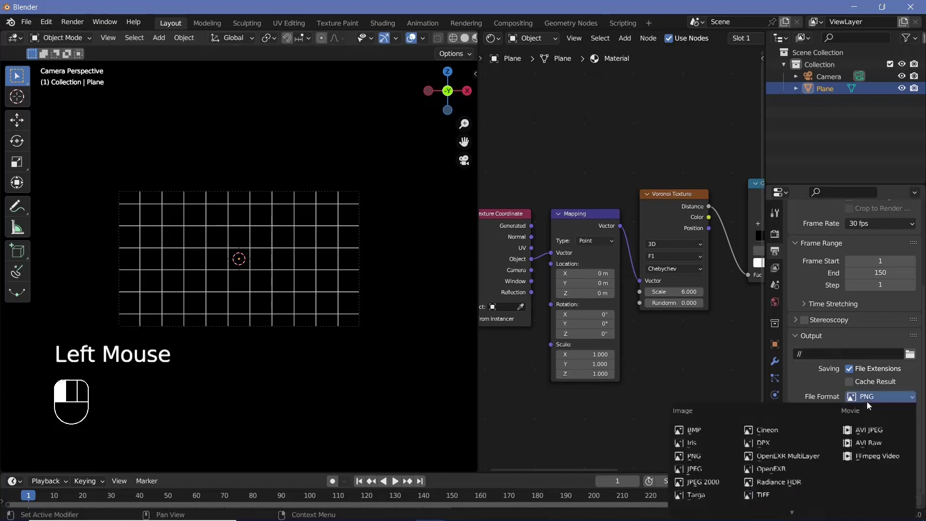
click(861, 462)
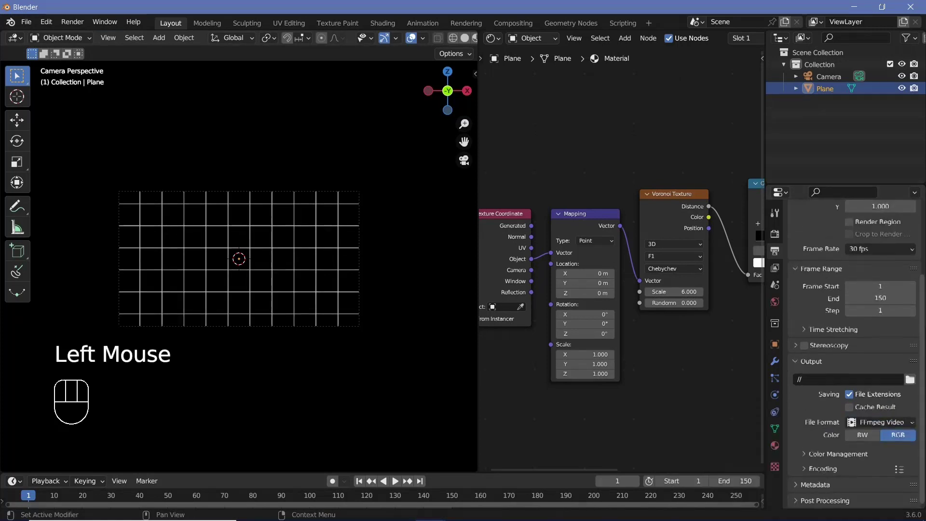
click(830, 470)
click(872, 487)
click(868, 449)
scroll(868, 449, down, 5)
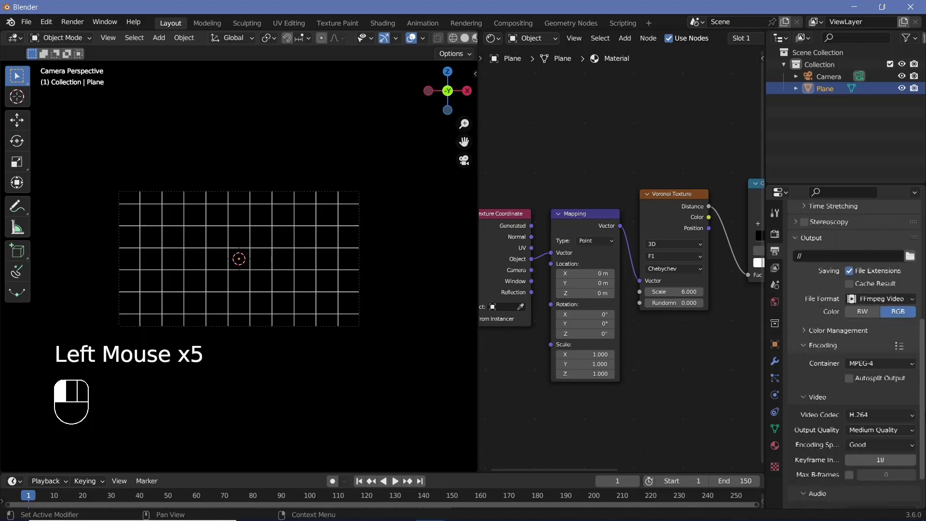
scroll(842, 399, down, 2)
click(861, 383)
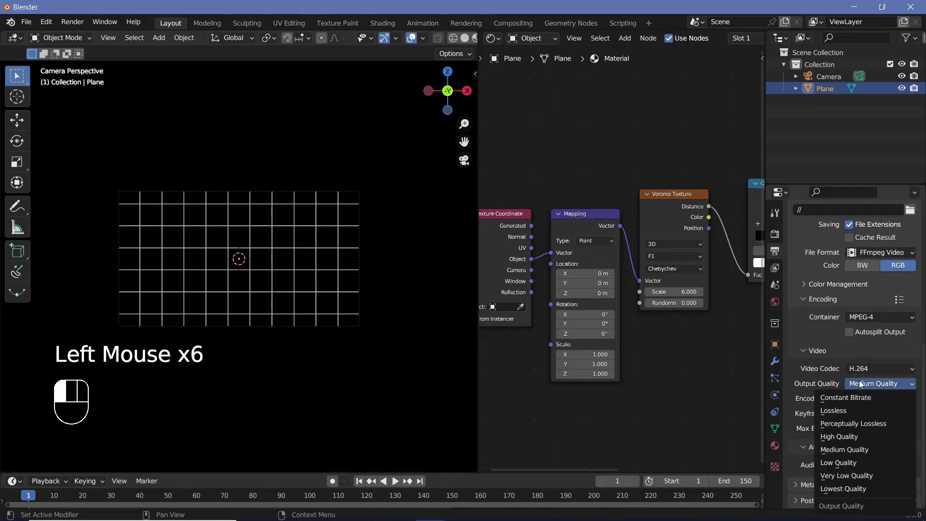
click(848, 427)
At frame 0, keyframe the Mapping Location at 0 m.
key(Left)
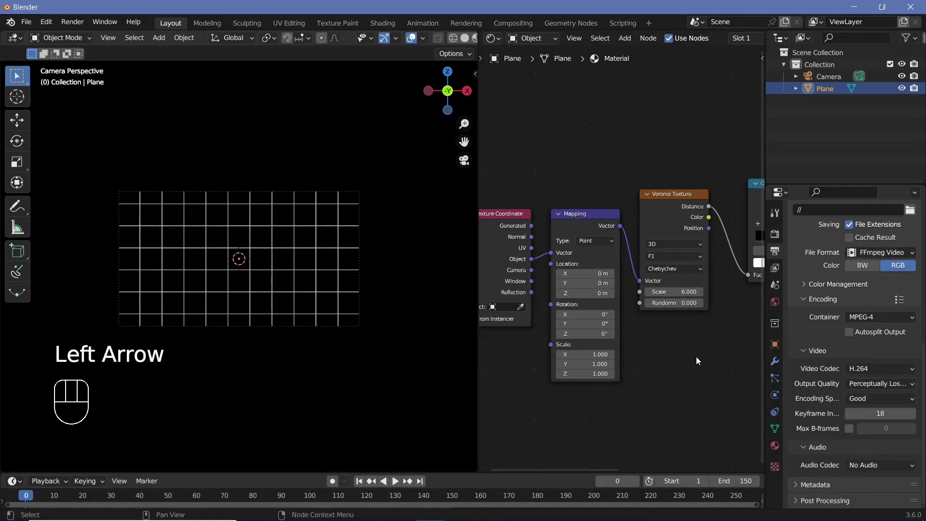
ctrl+middle_drag(649, 341, 675, 309)
middle_drag(675, 309, 675, 256)
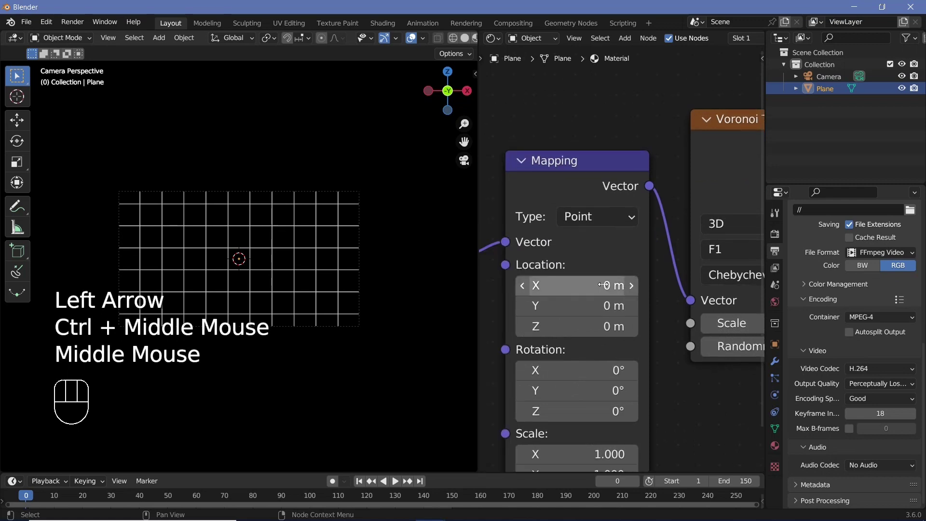
mouse_move(579, 285)
shift+mouse_down()
mouse_move(535, 285)
mouse_move(611, 286)
mouse_move(578, 285)
shift+mouse_up()
ctrl+middle_drag(646, 289, 631, 303)
click(683, 172)
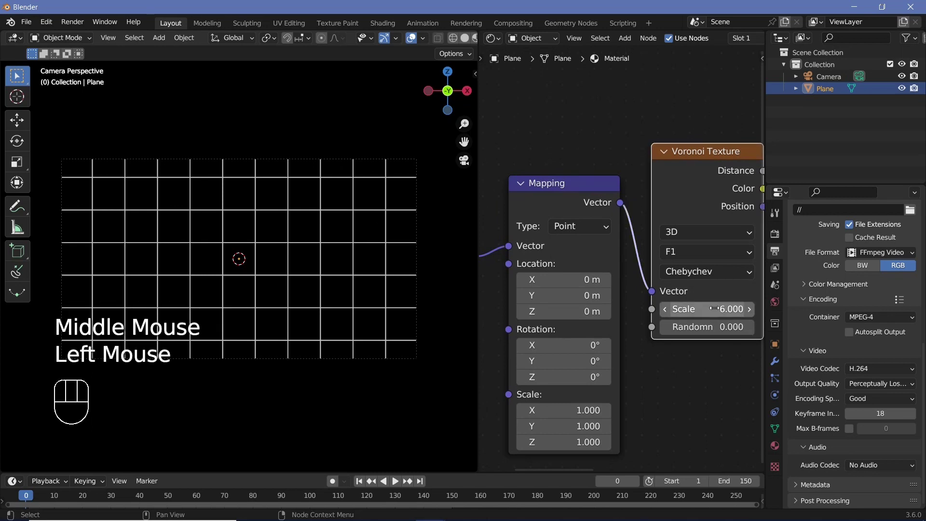
ctrl+middle_drag(660, 304, 641, 297)
shift+middle_drag(642, 296, 614, 285)
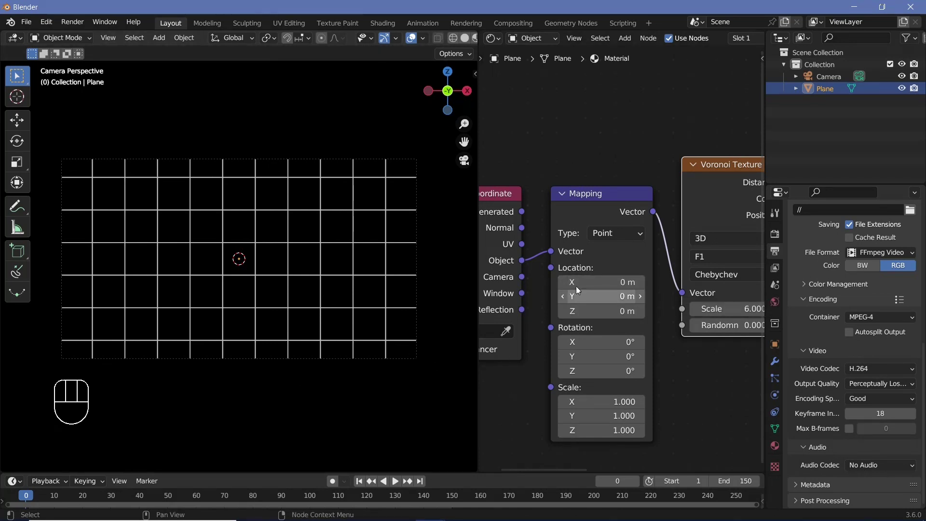
key(i)
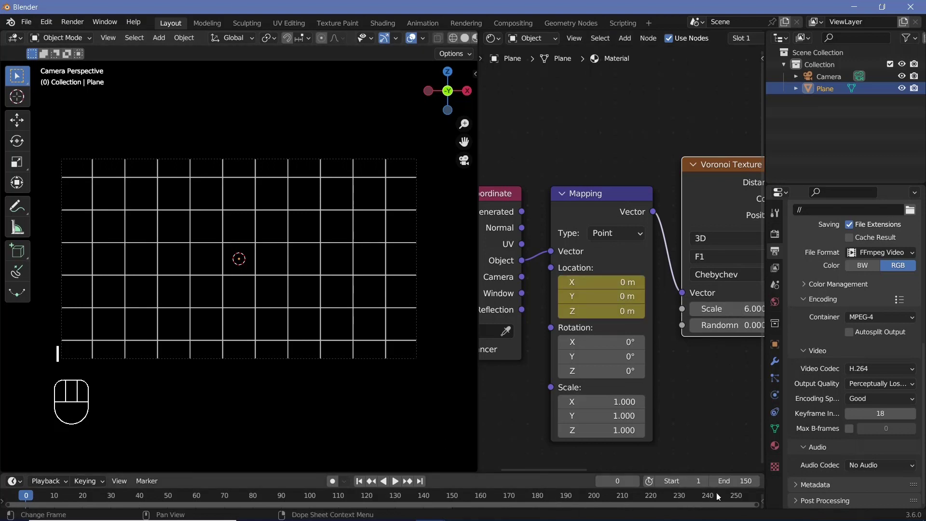
At frame 150, set Mapping Location X to 1 m and keyframe it.
click(450, 498)
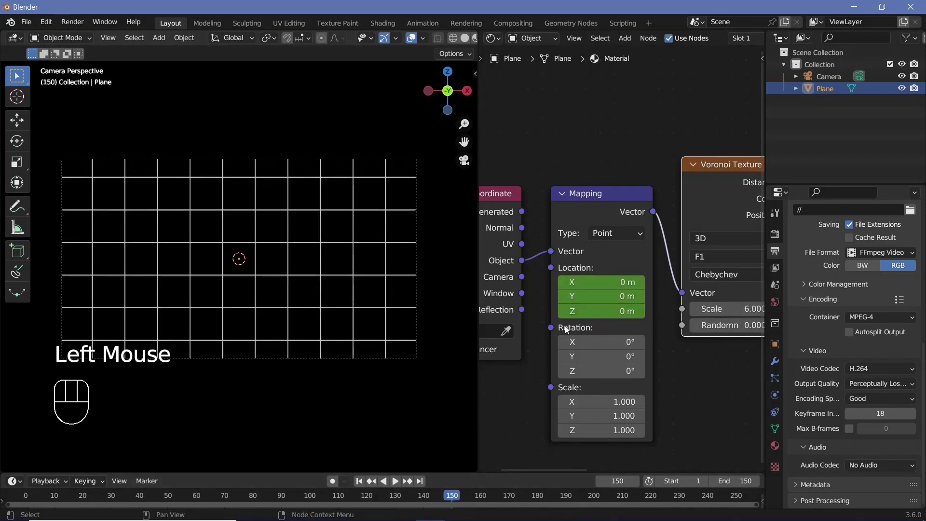
click(591, 280)
text(1)
key(Return)
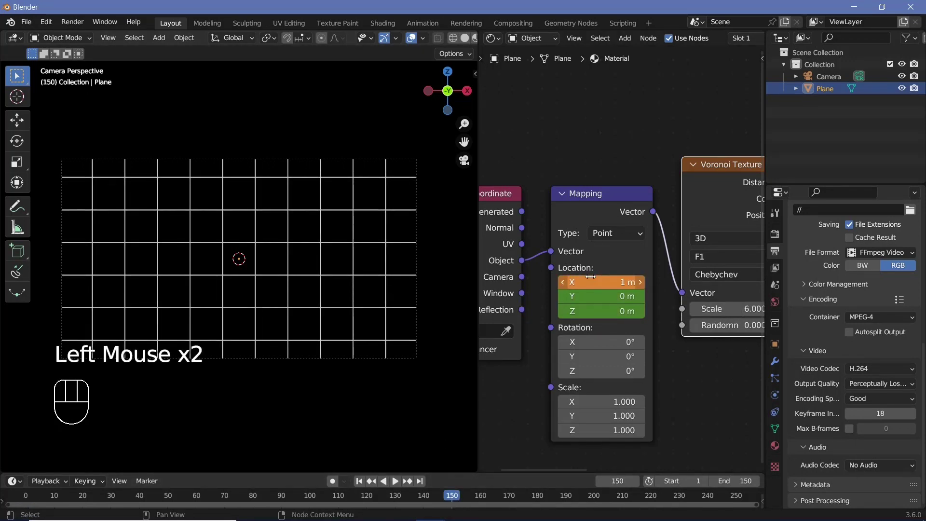
key(i)
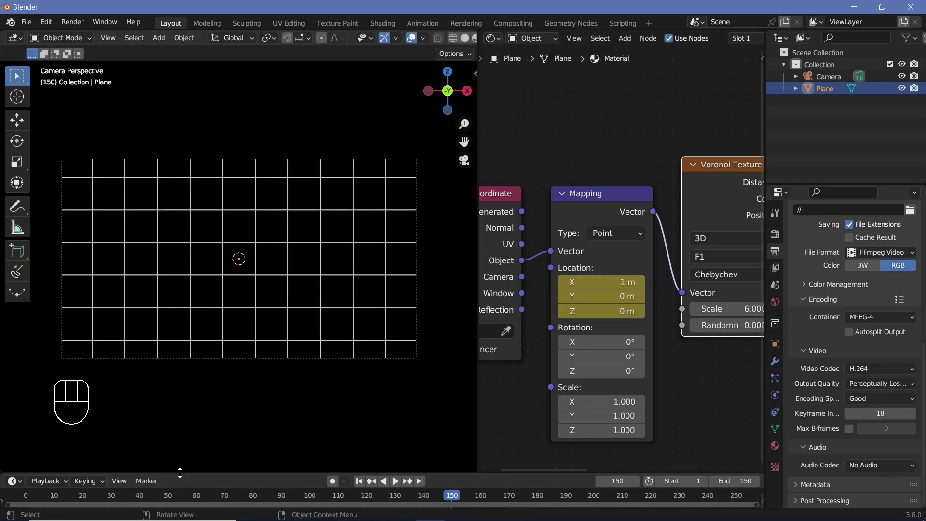
Switch the Mapping node's Location keyframes to Linear interpolation and play back the constant-speed slide.
drag(217, 472, 250, 455)
key(space)
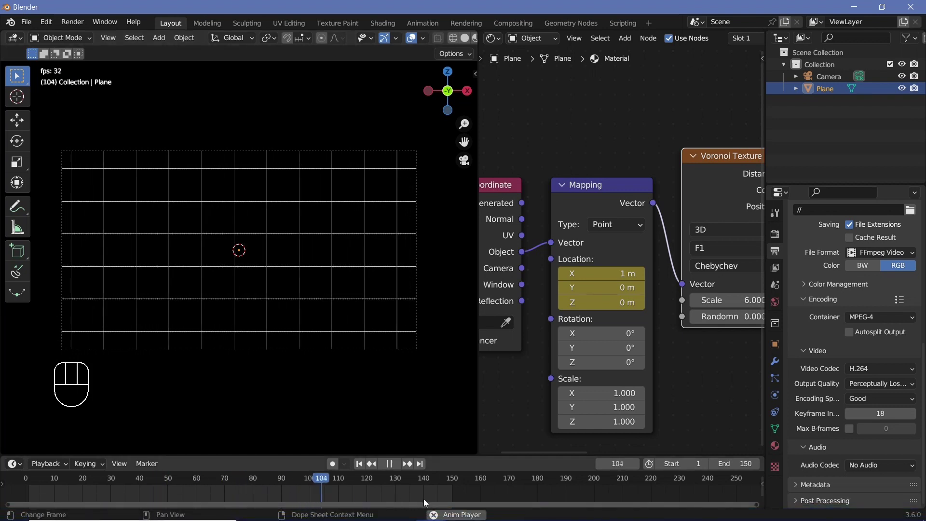
key(space)
click(581, 195)
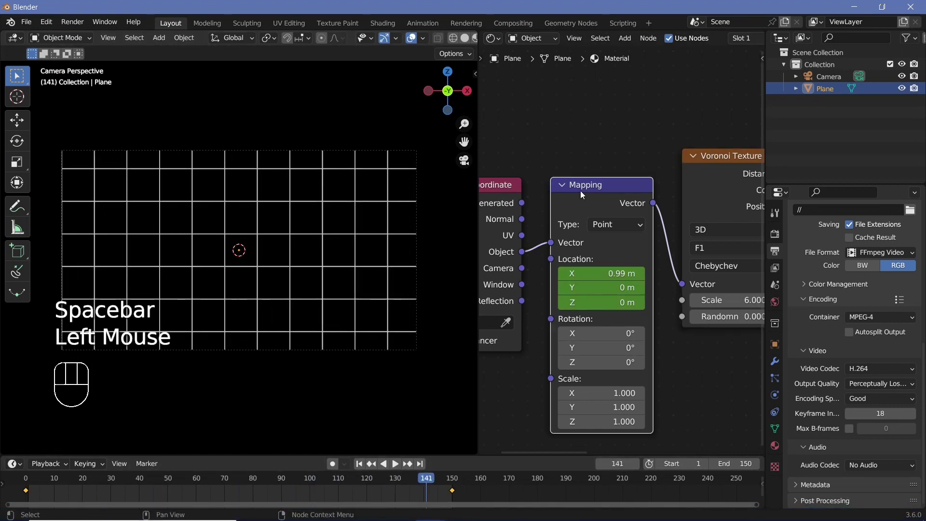
key(t)
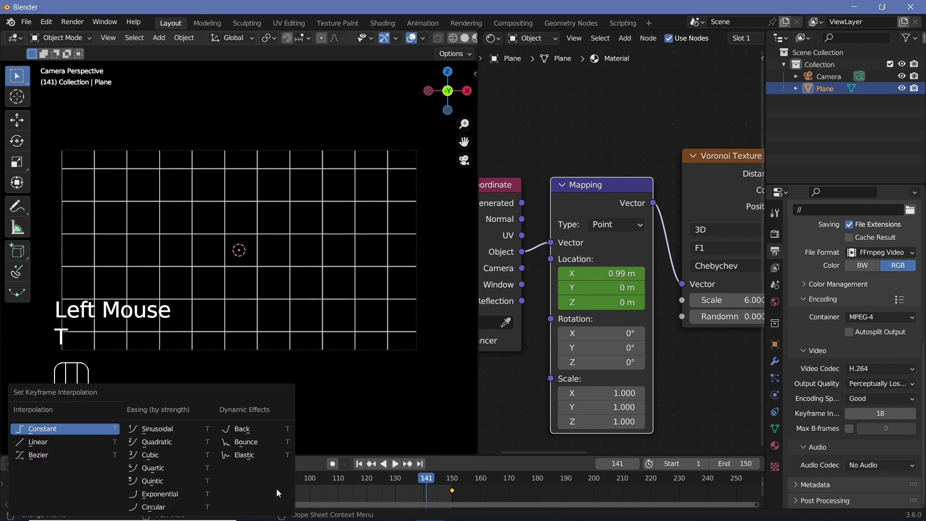
click(54, 444)
key(space)
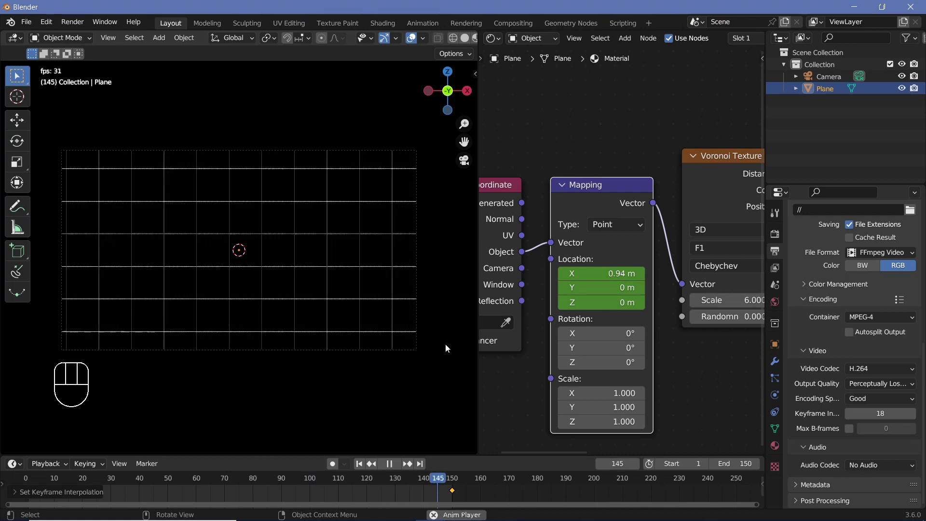
key(space)
At frame 150, try Mapping Location X values of 1/2, 1/4 and 0.3 m.
click(452, 482)
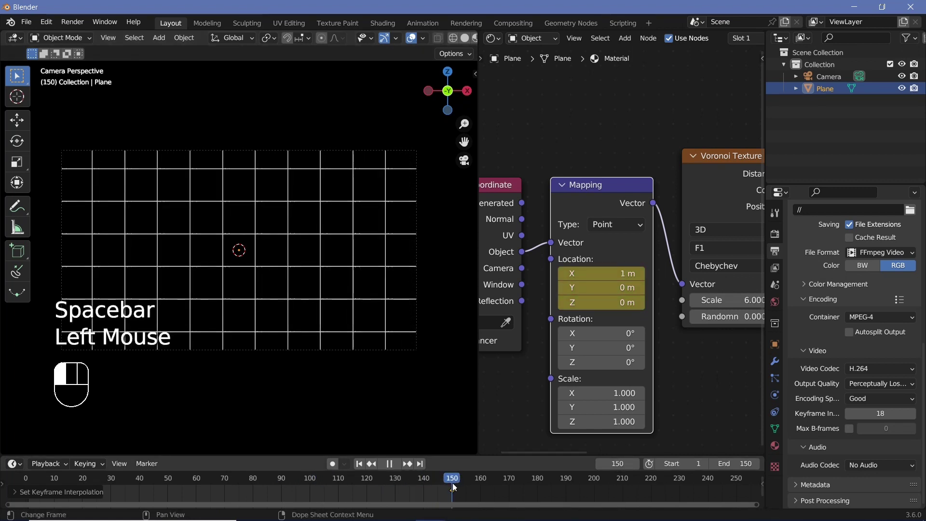
double_click(619, 271)
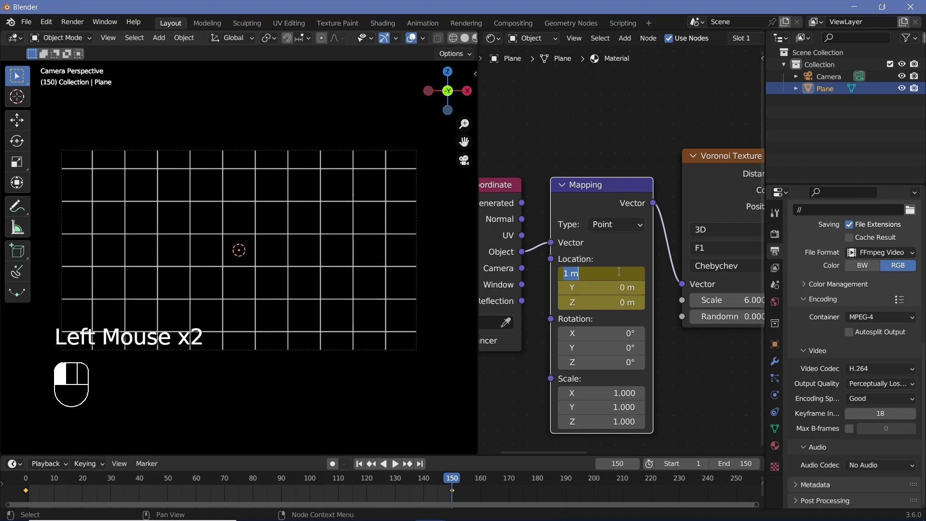
key(Left)
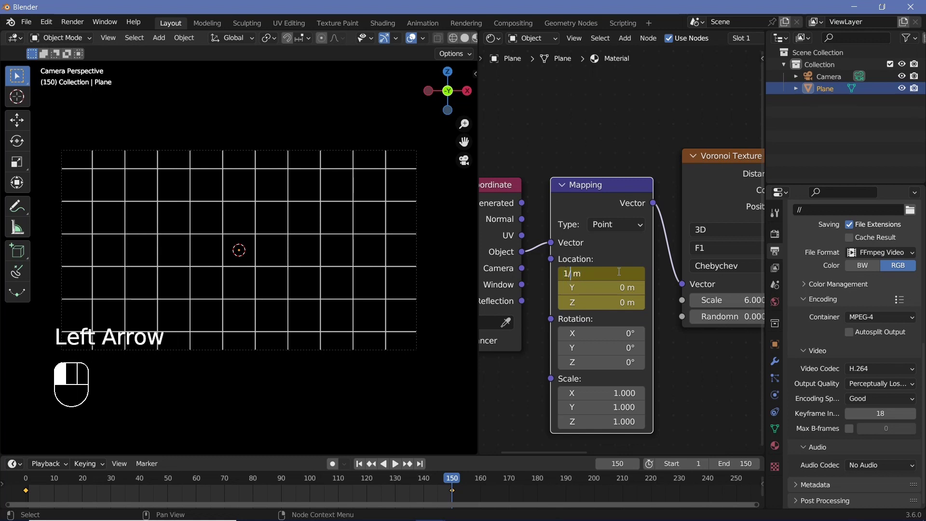
text(/2)
key(Return)
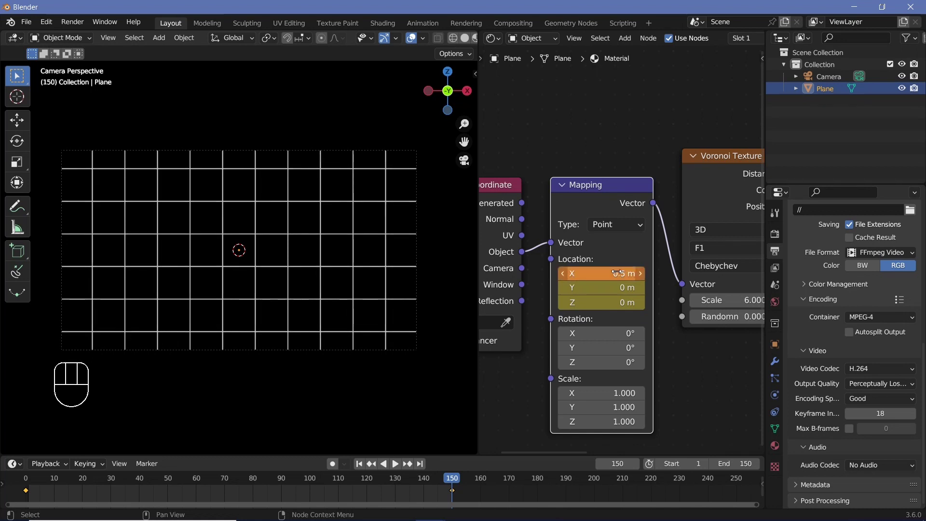
click(617, 272)
text(1/4)
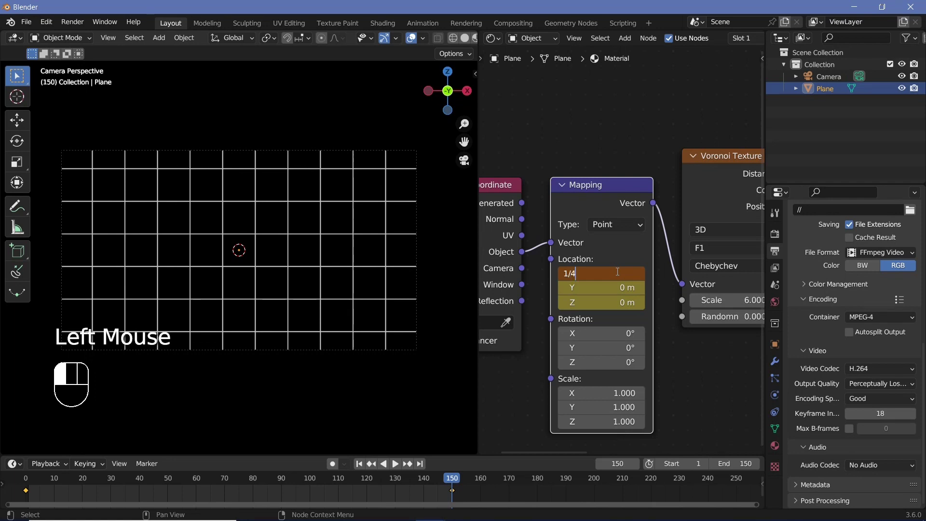
key(Return)
double_click(617, 272)
text(0.)
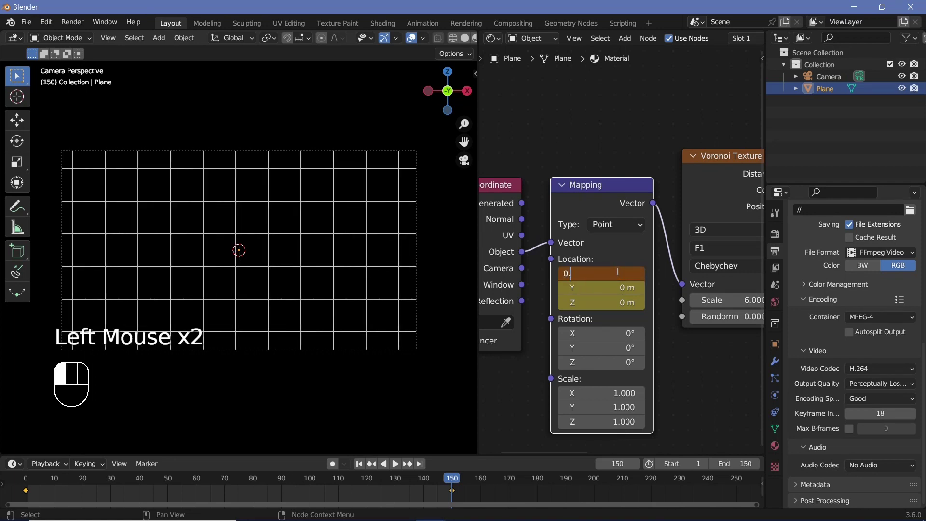
text(3)
key(Return)
Set Location X to 0.5 m, keyframe the Location, and preview the slide.
click(617, 273)
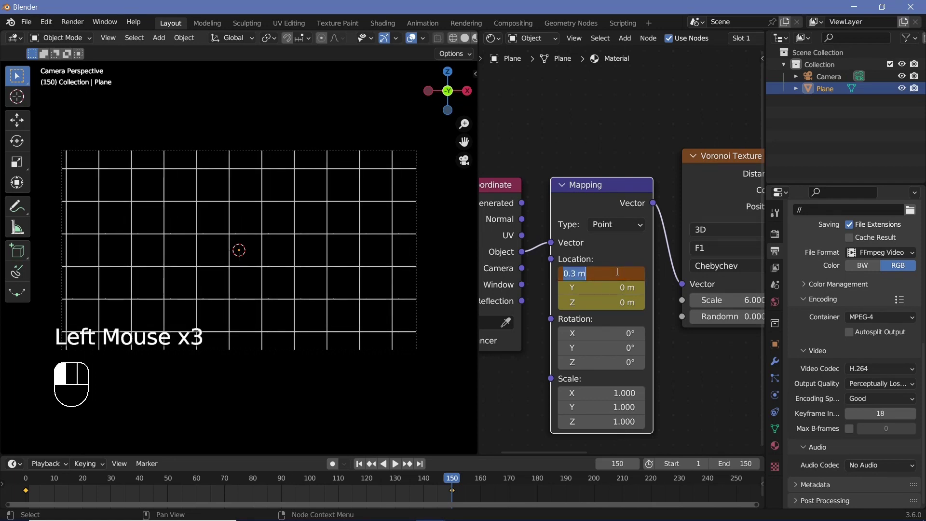
text(0.5)
key(Return)
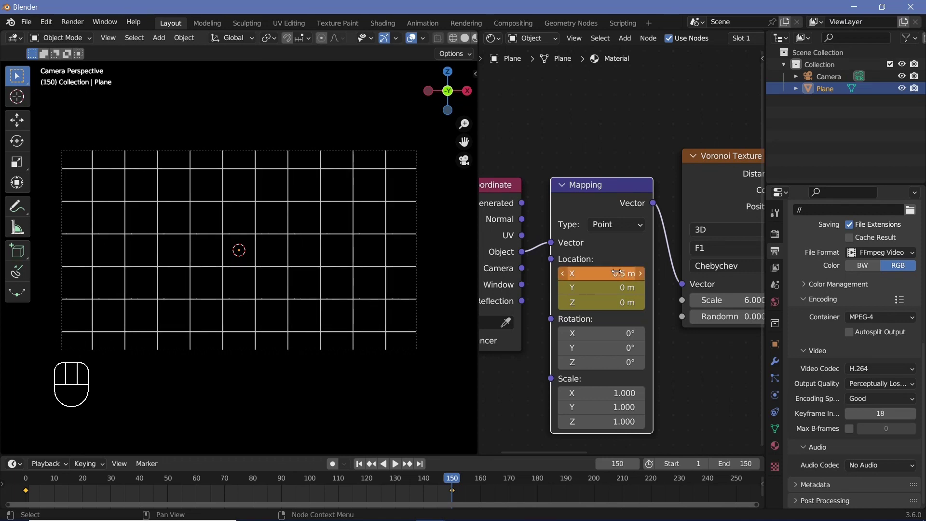
key(i)
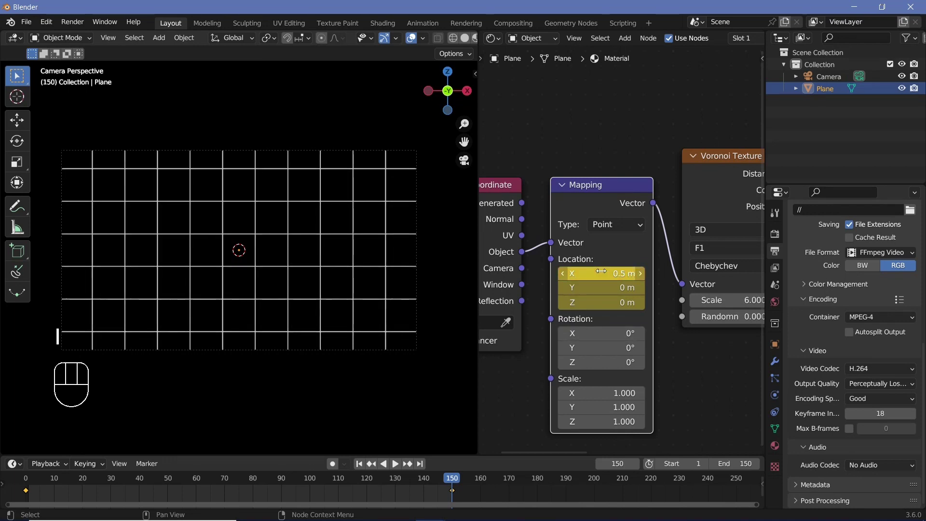
key(space)
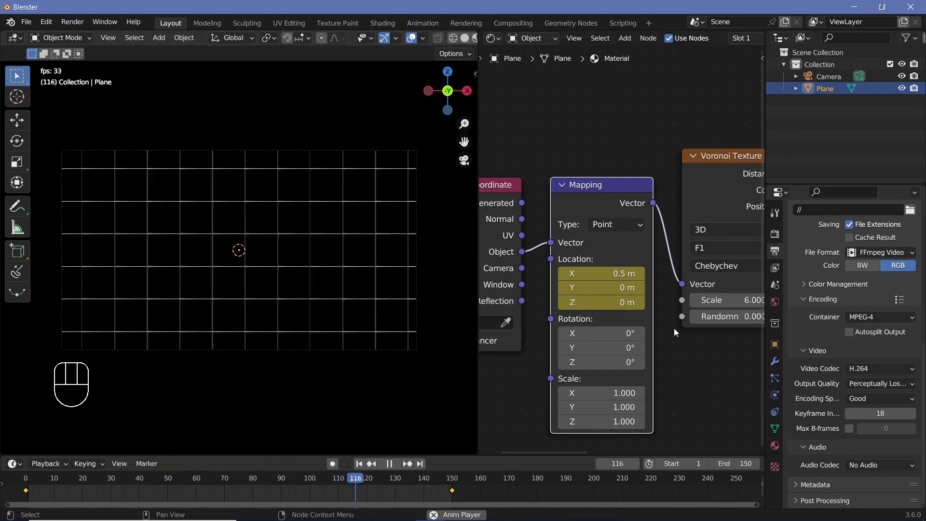
key(space)
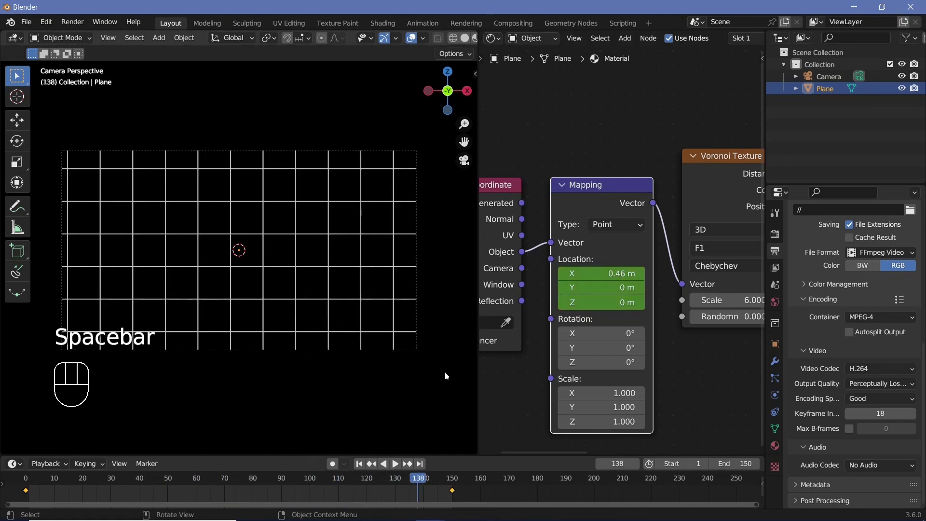
Set the Viewport Shading Compositor option from Disabled to Camera.
scroll(438, 36, down, 3)
click(467, 38)
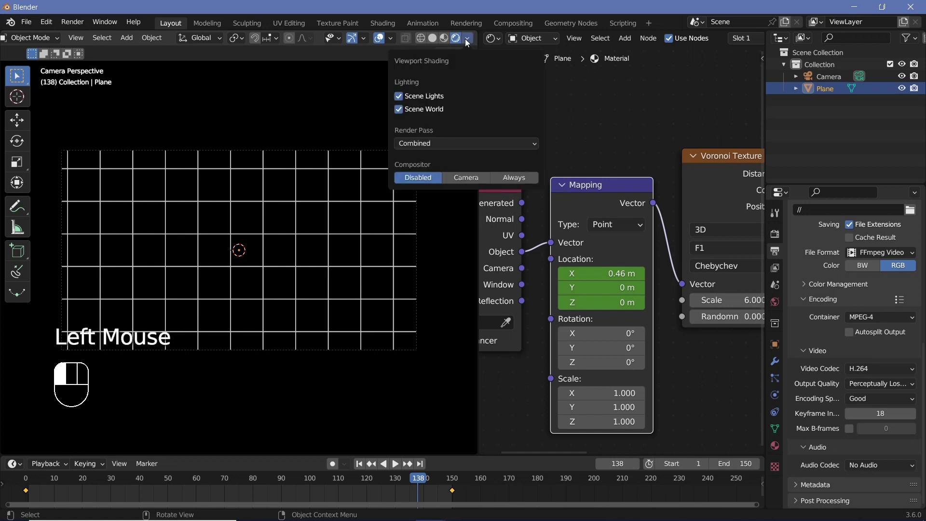
click(464, 178)
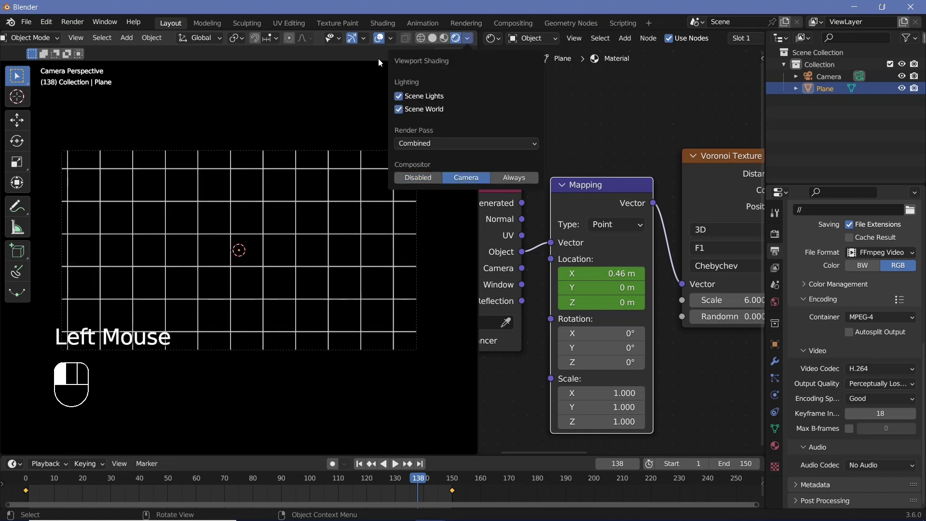
scroll(444, 38, down, 1)
scroll(444, 39, up, 1)
scroll(444, 38, down, 1)
scroll(444, 38, up, 1)
scroll(443, 39, down, 2)
scroll(444, 39, up, 2)
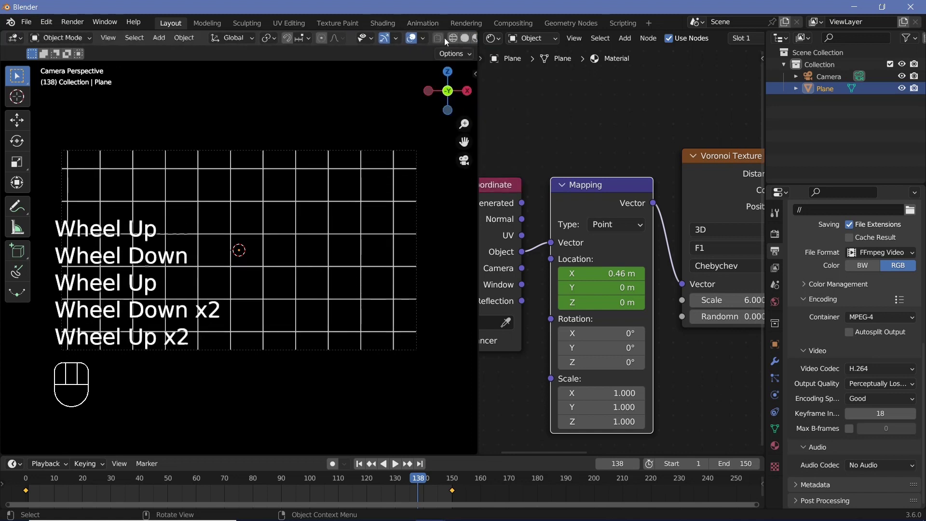
scroll(443, 39, down, 3)
scroll(444, 39, up, 3)
scroll(444, 38, up, 3)
scroll(444, 38, down, 3)
scroll(444, 37, up, 2)
scroll(444, 38, down, 2)
scroll(444, 38, up, 3)
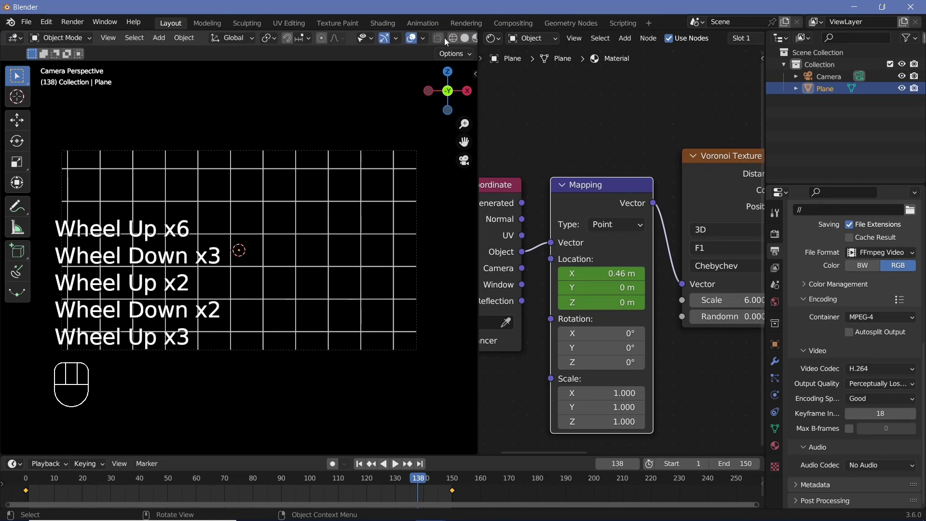
scroll(444, 37, down, 2)
Turn the right editor into the Compositor with Use Nodes enabled.
click(492, 39)
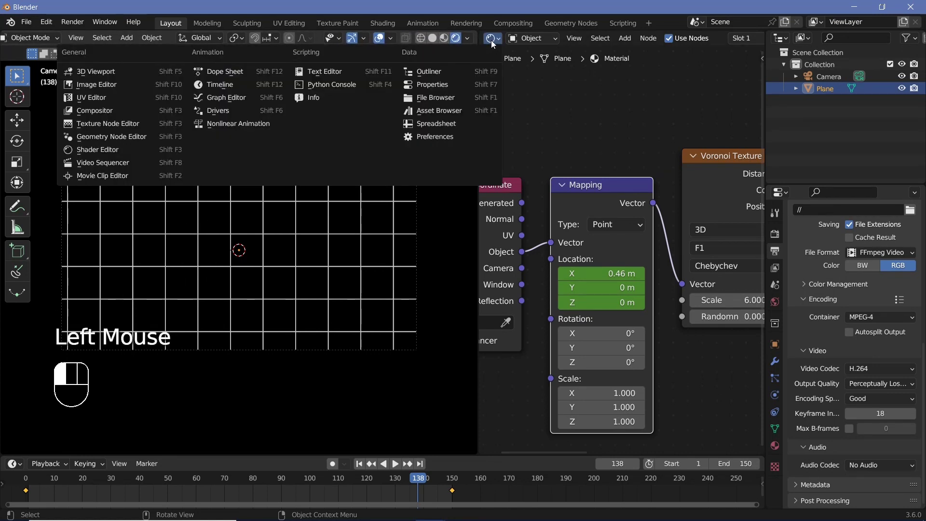
click(94, 110)
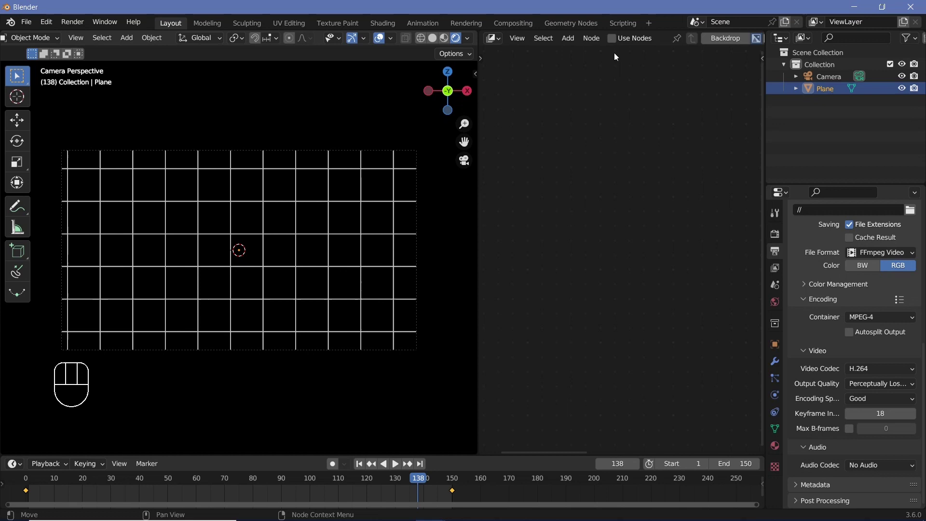
click(612, 38)
middle_drag(617, 218, 568, 280)
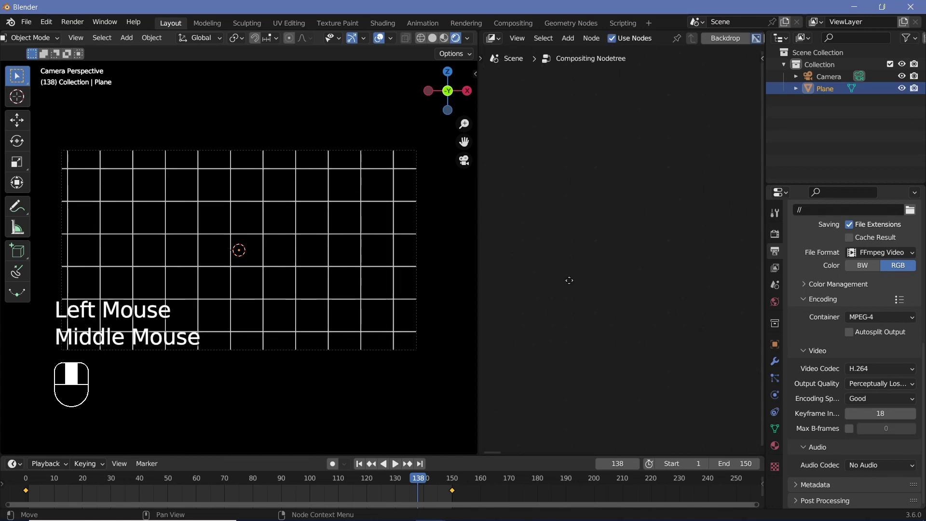
key(KP_Decimal)
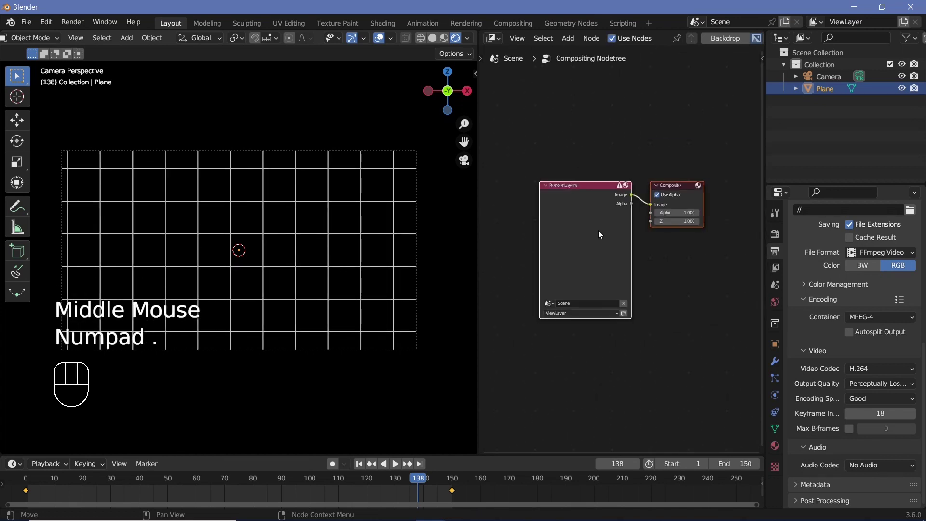
Move the Composite node right to make room and search 'distr' in the Add menu.
ctrl+middle_drag(598, 230, 597, 160)
click(597, 161)
drag(596, 160, 664, 172)
middle_drag(664, 172, 626, 178)
ctrl+middle_drag(627, 178, 677, 188)
key(shift+a)
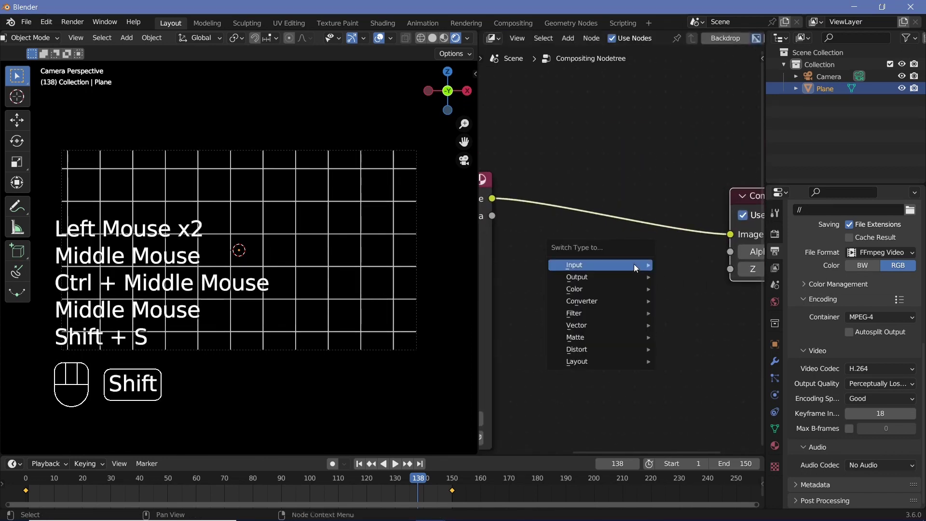
click(598, 246)
text(distr)
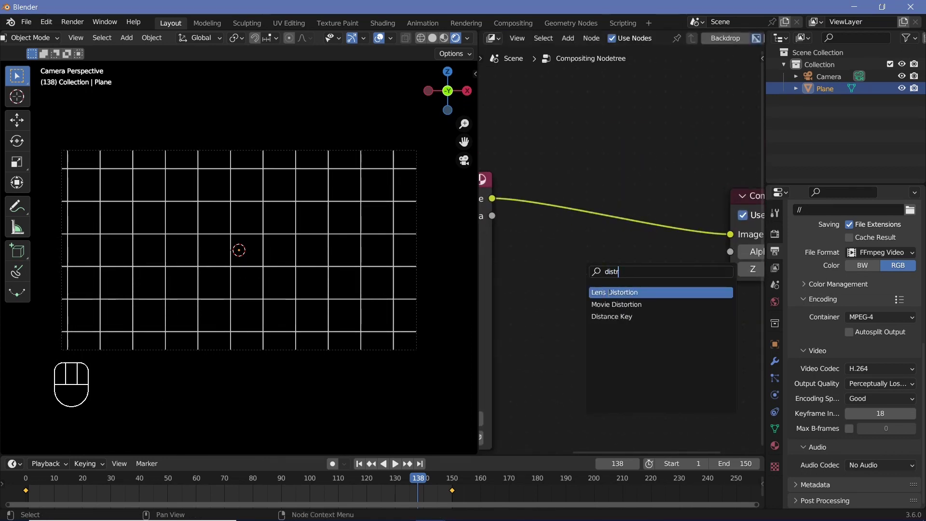
Insert Lens Distortion between Render Layers and Composite with Distort 0.2 and Fit on.
click(619, 297)
click(587, 261)
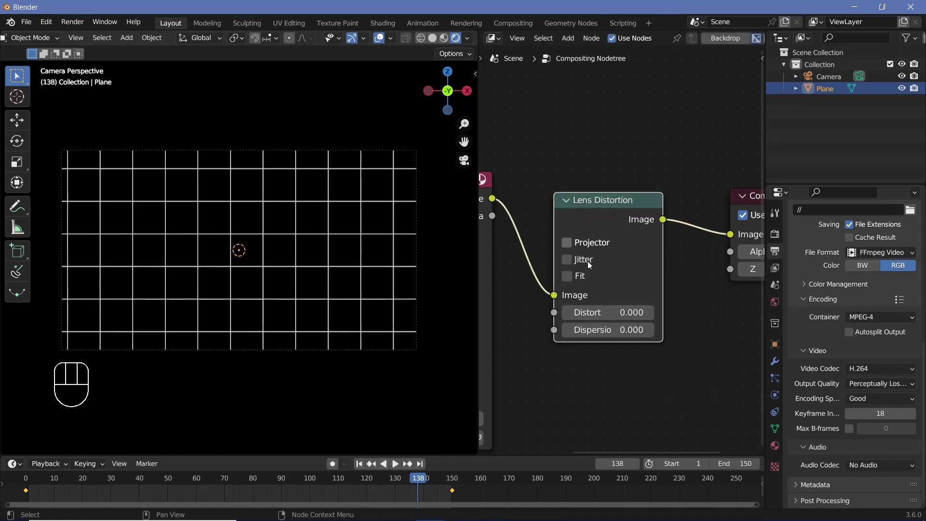
click(589, 312)
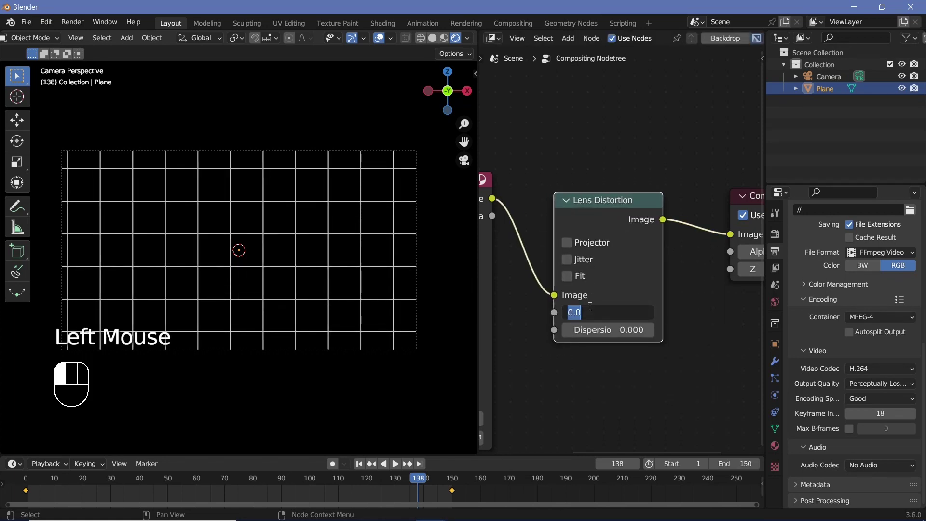
key(Return)
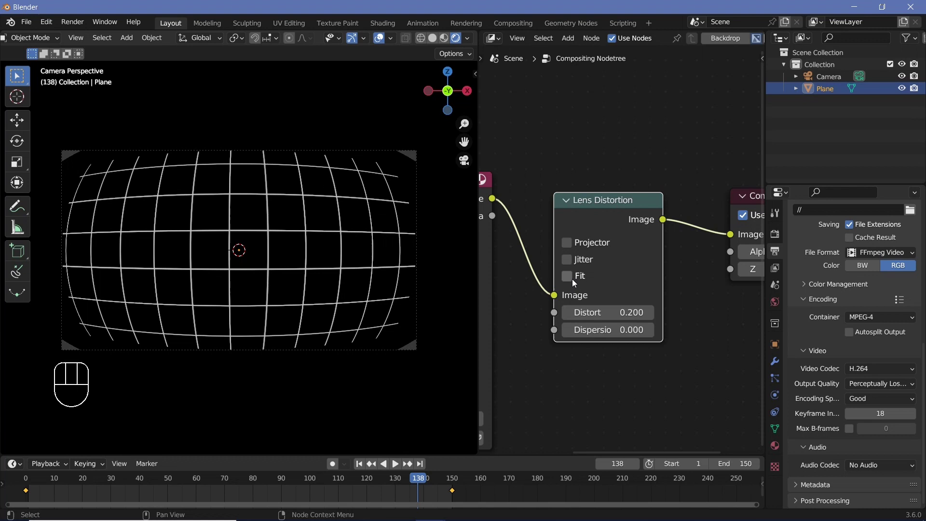
click(568, 276)
Set Lens Distortion Dispersion to 0.03 and inspect the bulged grid in the camera view.
double_click(593, 331)
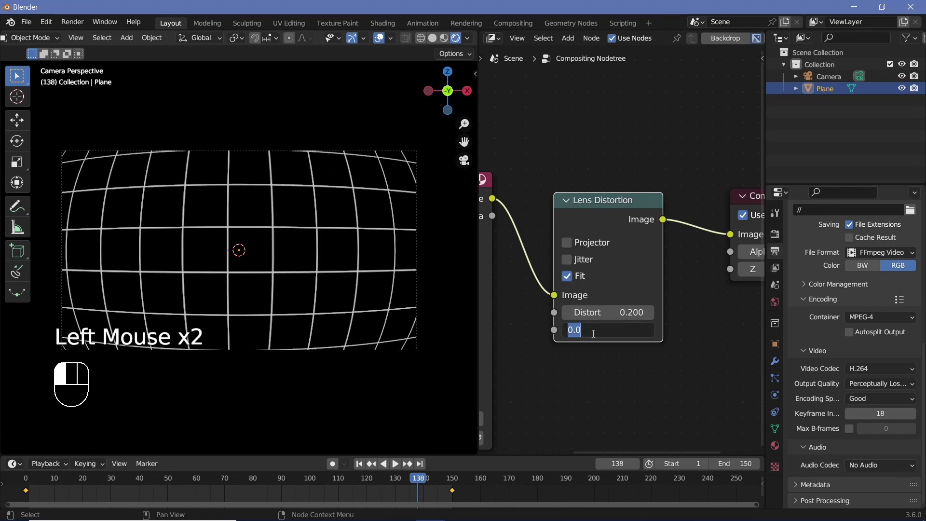
text(0.2)
key(Return)
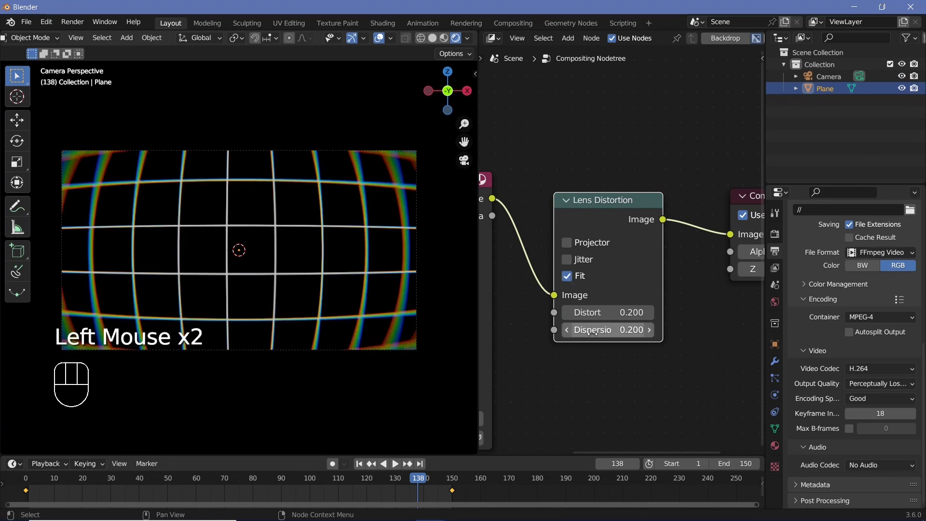
click(593, 332)
text(0.03)
key(Return)
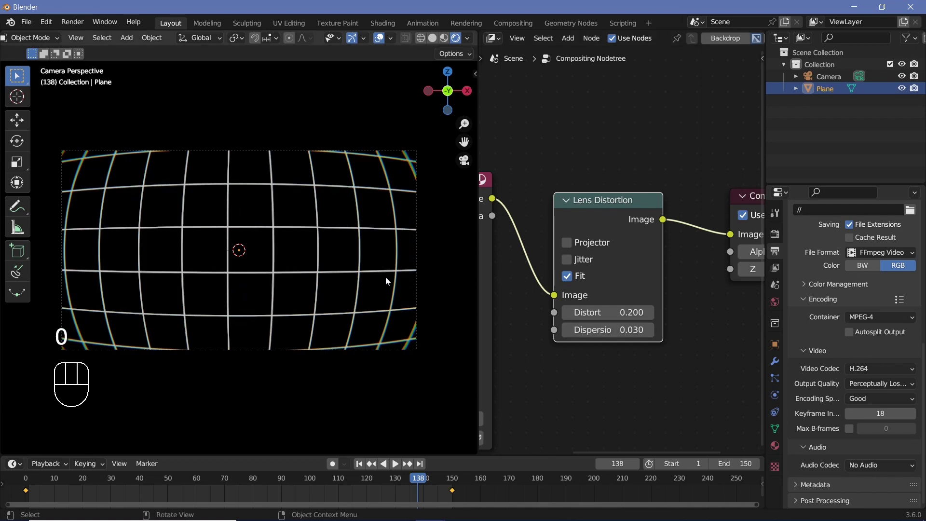
key(space)
key(space)
ctrl+middle_drag(400, 278, 395, 202)
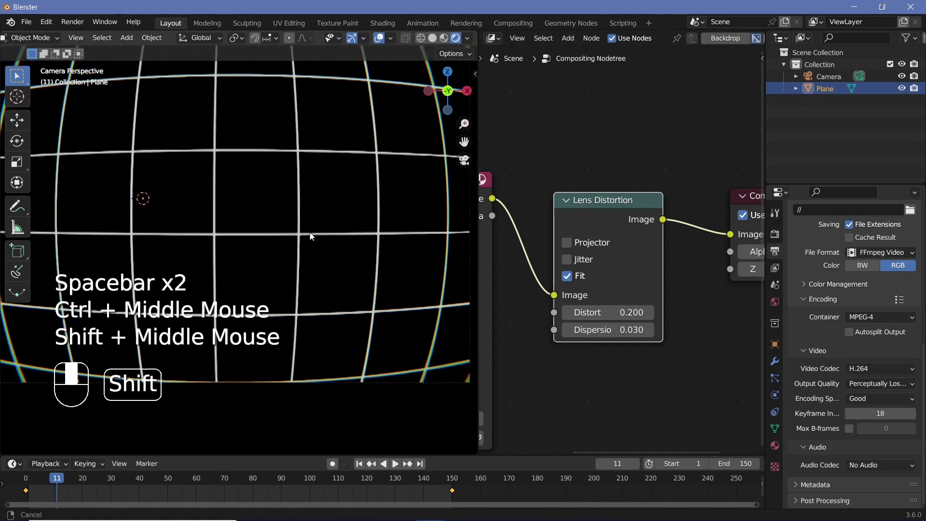
ctrl+middle_drag(303, 206, 366, 250)
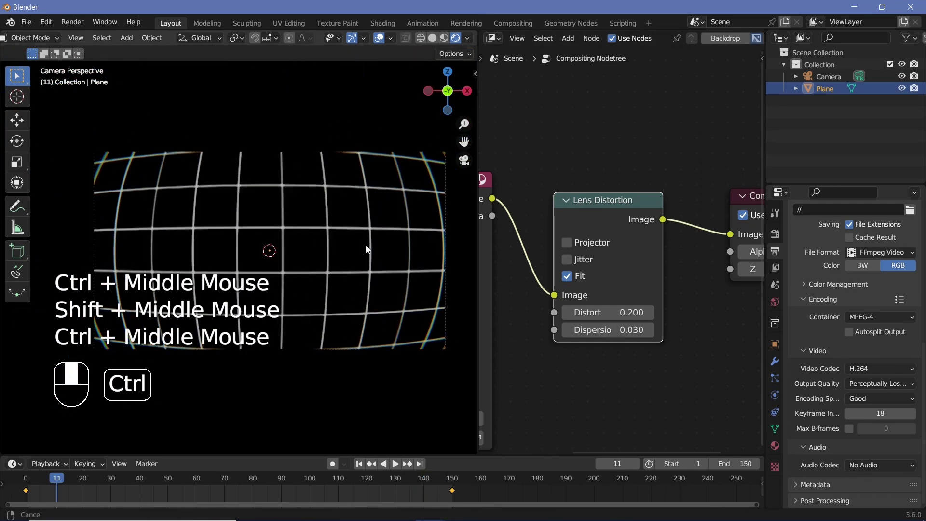
Render a still of the current frame, then switch to empty render slot 2.
click(69, 22)
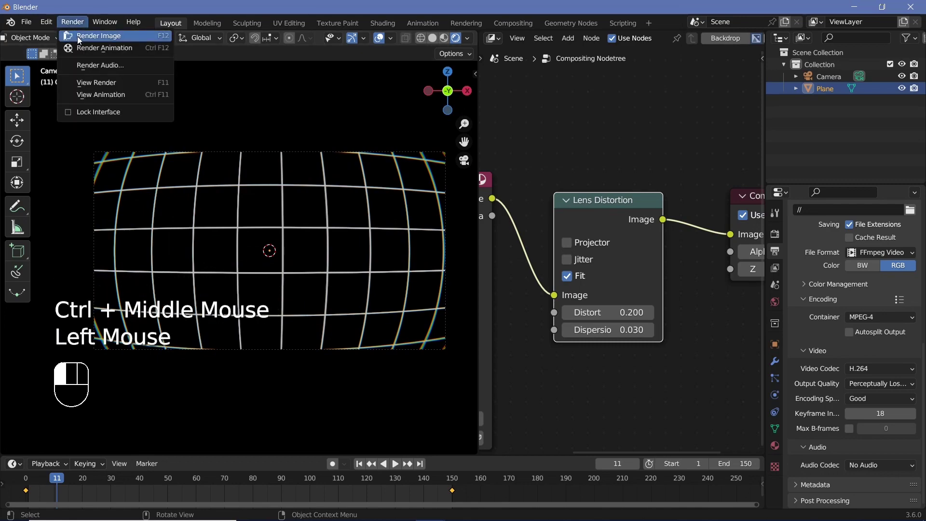
click(77, 36)
click(819, 27)
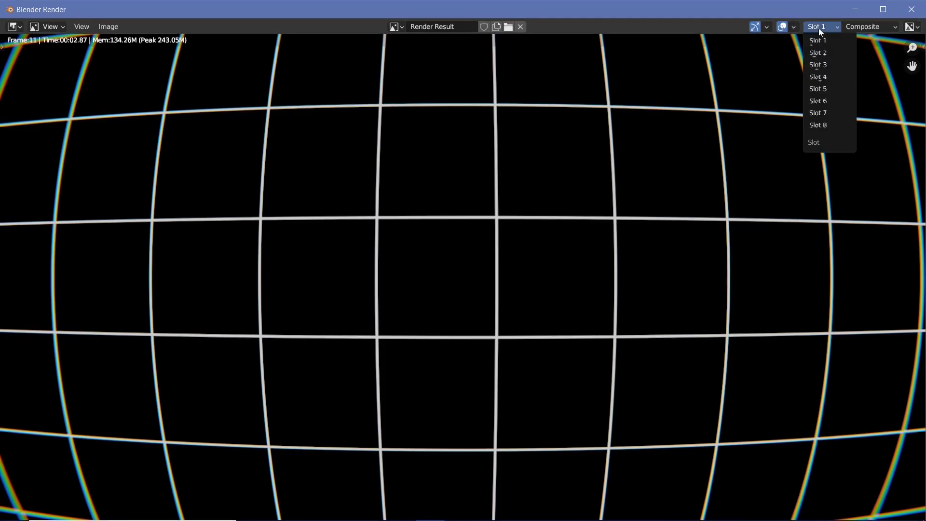
click(826, 52)
click(912, 10)
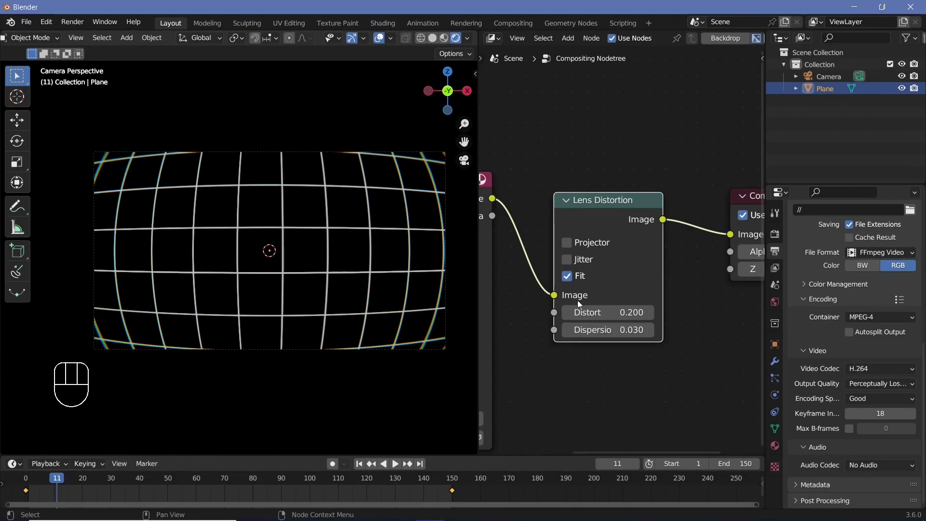
Enable Jitter on the Lens Distortion node and render again into slot 2.
click(568, 260)
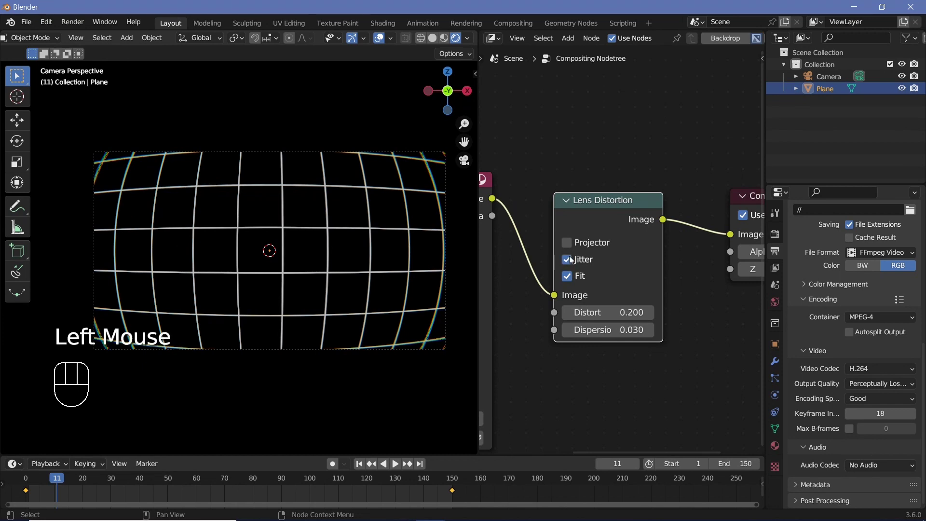
click(73, 22)
click(117, 48)
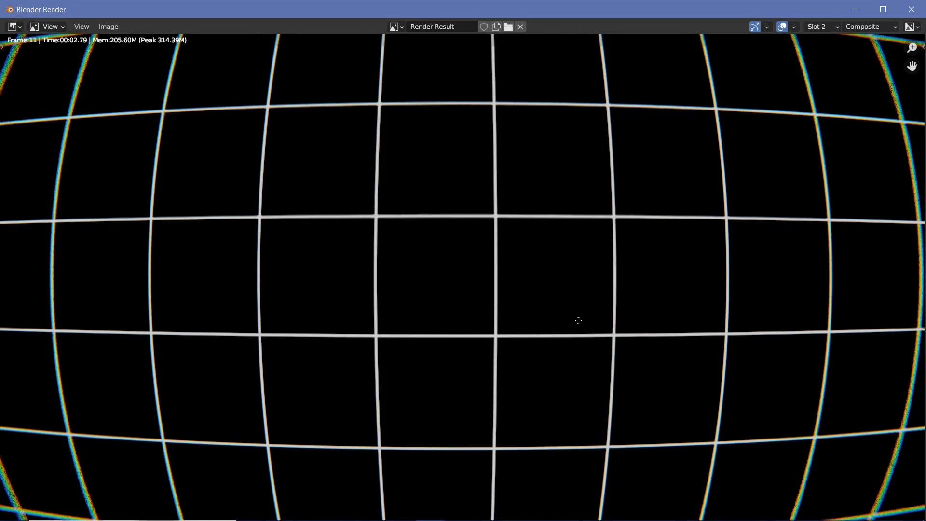
scroll(577, 320, up, 3)
scroll(583, 314, up, 1)
middle_drag(664, 348, 578, 293)
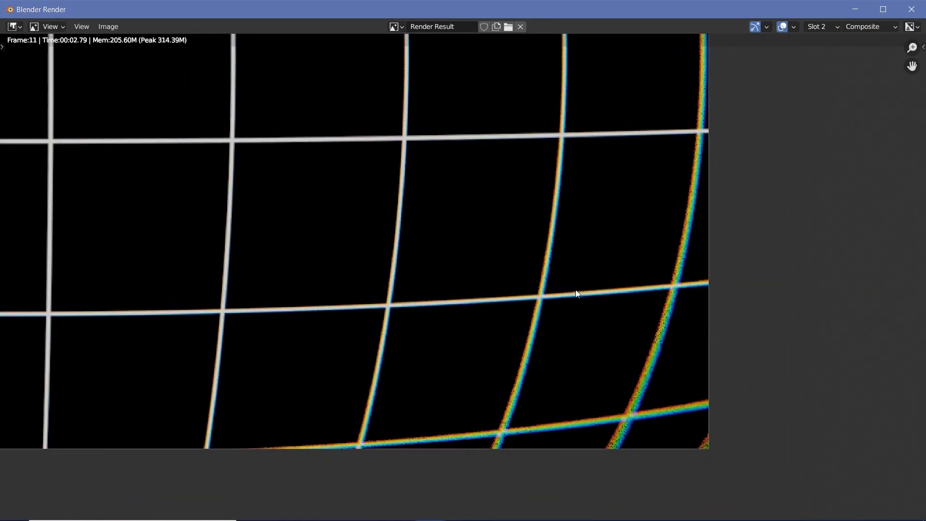
scroll(594, 292, up, 1)
scroll(759, 360, up, 1)
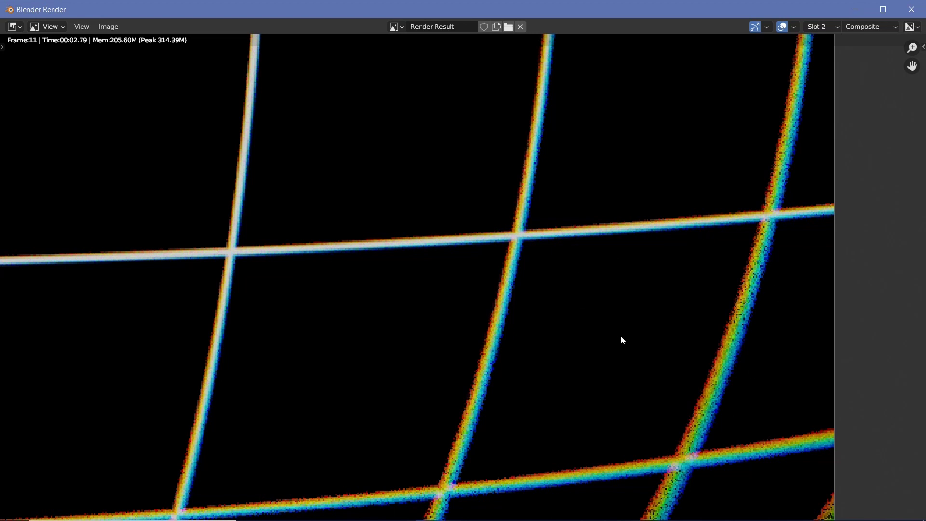
Compare the smooth slot 1 and noisy slot 2 renders, then fit the image in view.
key(j)
middle_drag(620, 337, 441, 270)
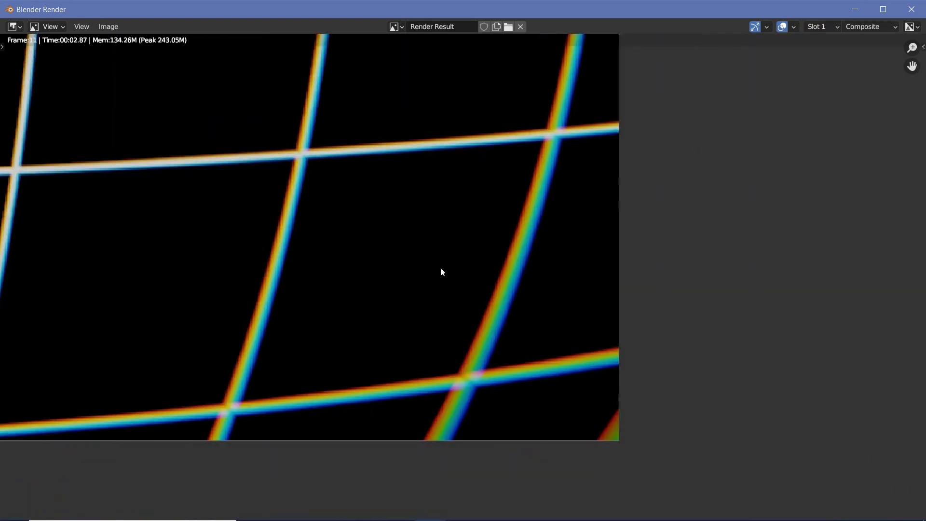
scroll(440, 270, up, 1)
scroll(455, 234, up, 1)
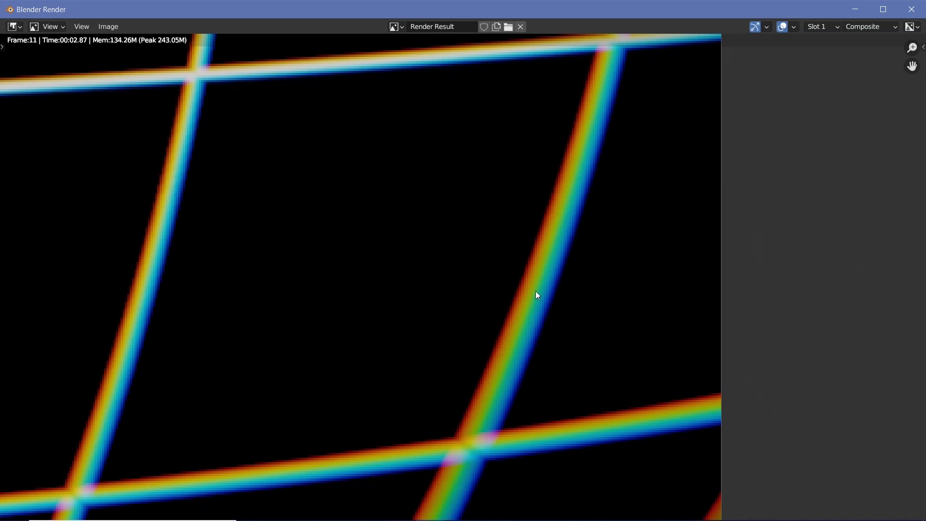
key(j)
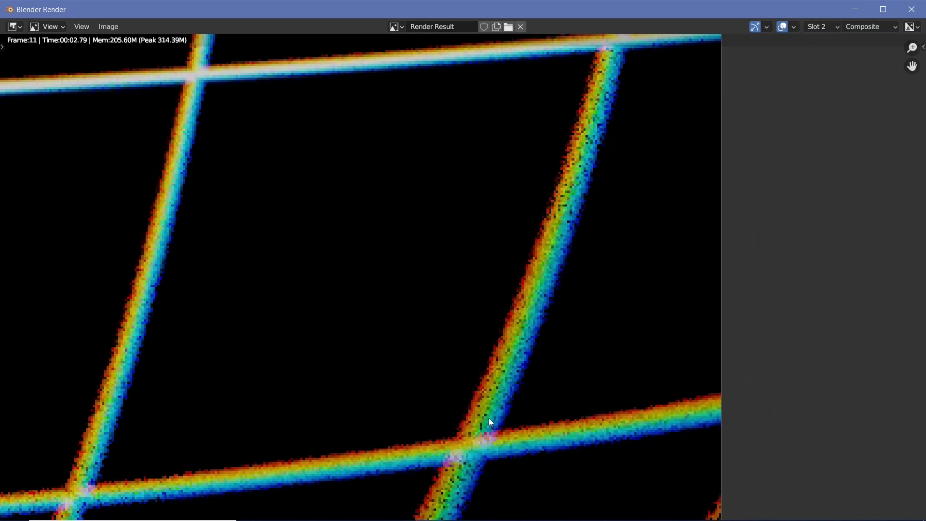
key(j)
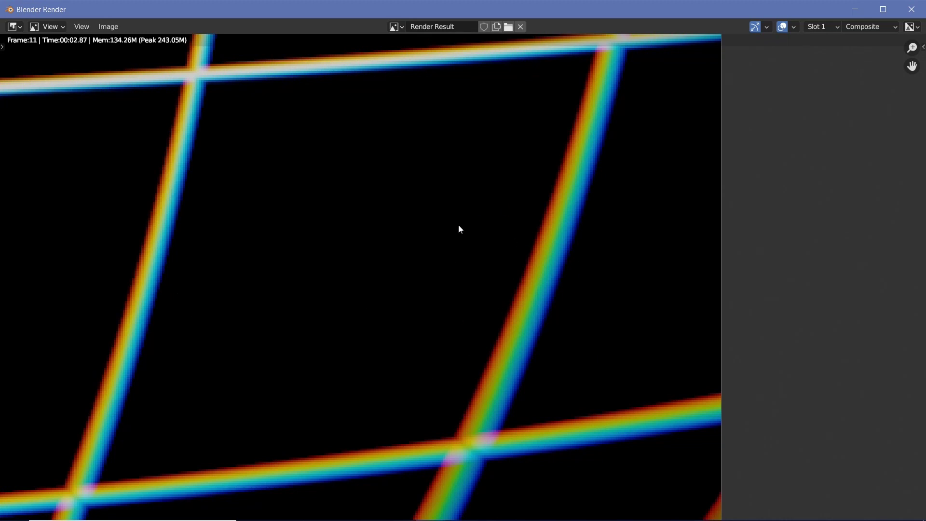
key(j)
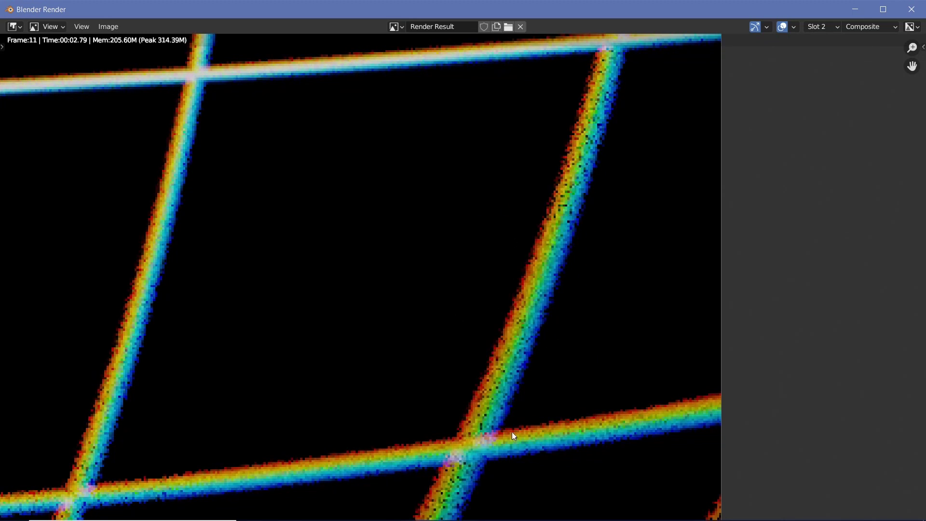
key(j)
key(Home)
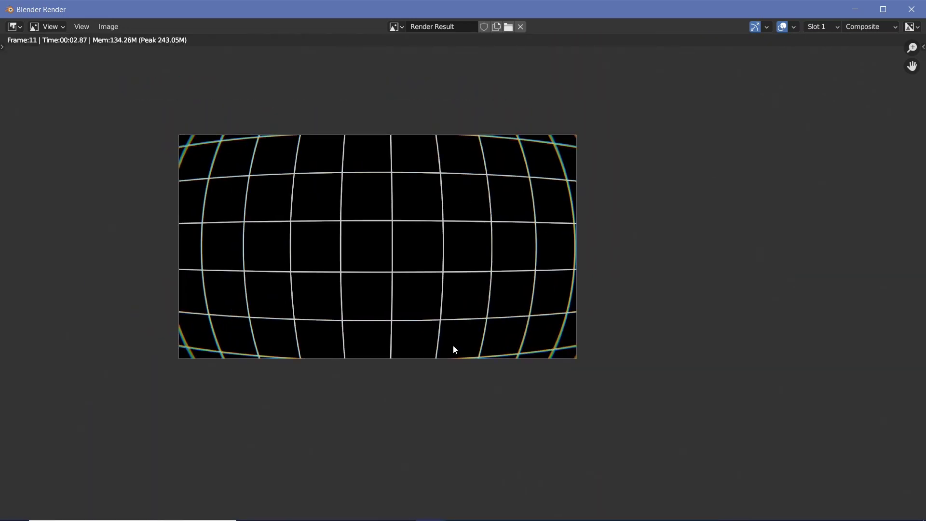
scroll(442, 301, up, 1)
Close the render window and play the distorted grid animation, stopping at frame 103.
click(912, 9)
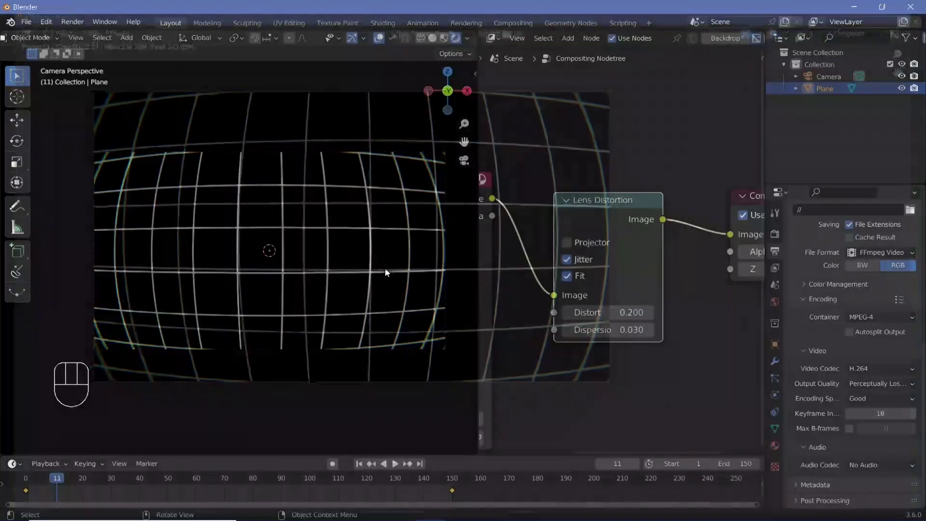
key(space)
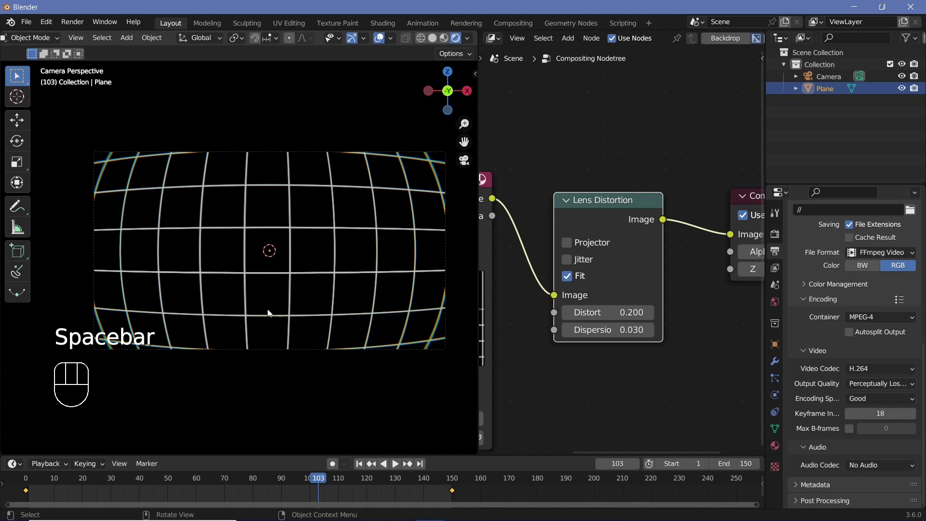
click(72, 22)
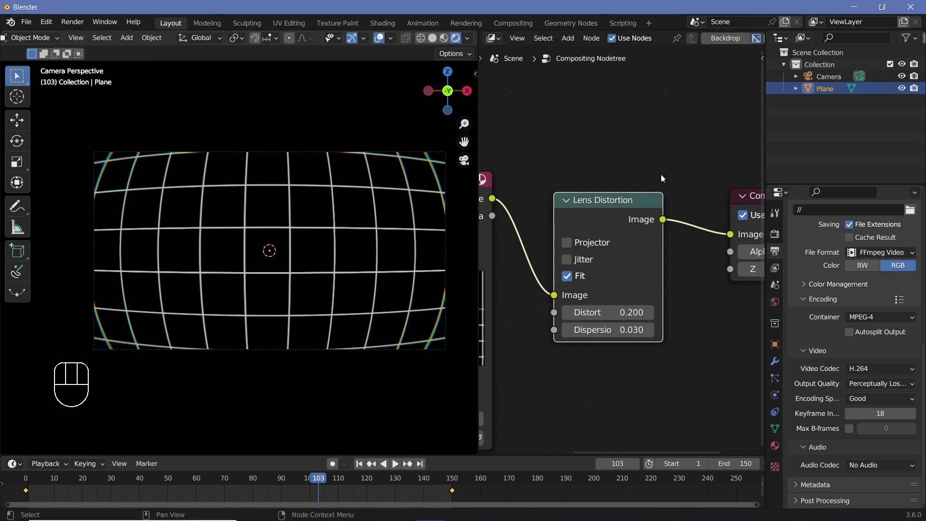
middle_drag(661, 179, 683, 194)
click(362, 224)
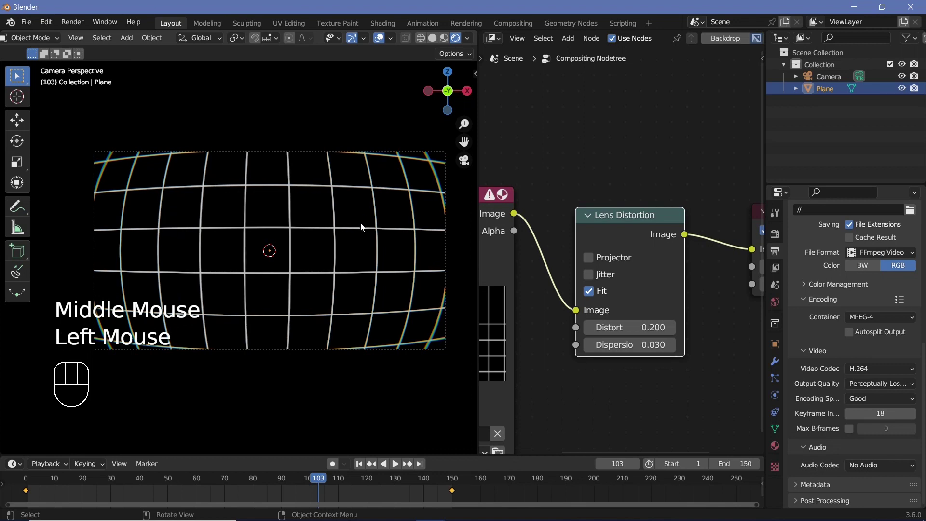
Duplicate the grid plane in place as Plane.001 and hide the original Plane in the viewport.
key(shift+d)
click(361, 222)
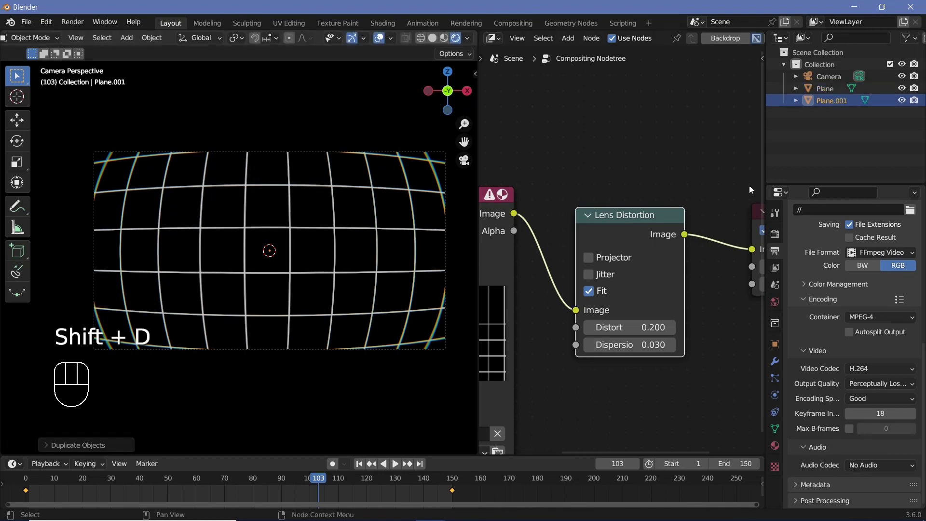
click(833, 88)
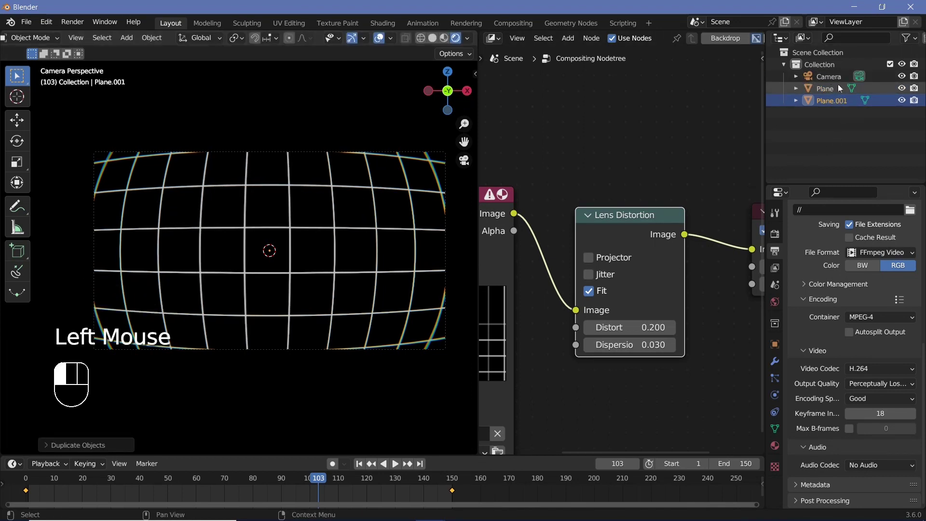
click(903, 89)
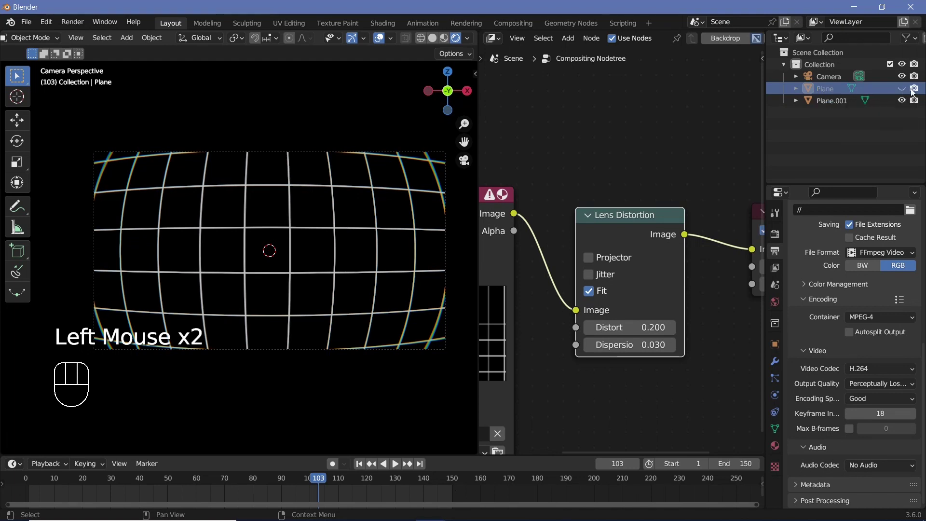
click(913, 91)
click(915, 91)
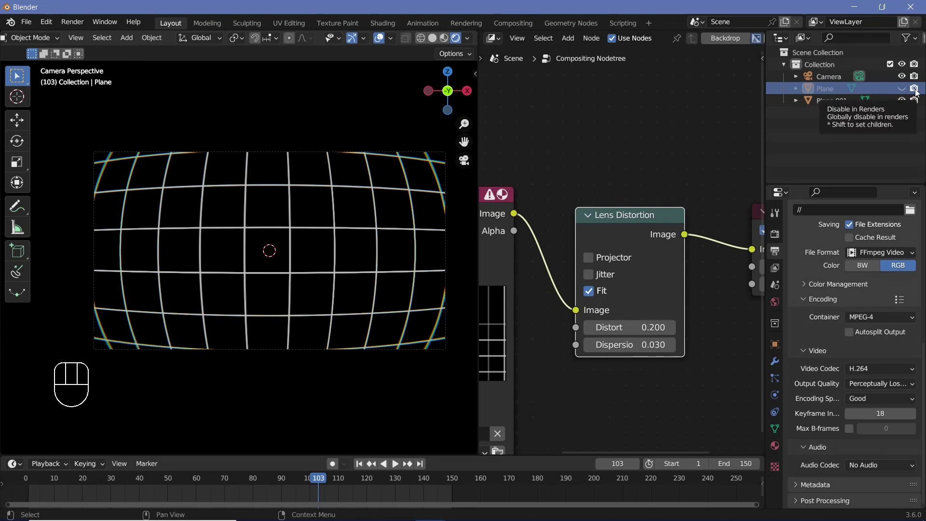
Exclude the original Plane from renders and give Plane.001 its own Material.001.
click(914, 90)
click(831, 101)
click(774, 445)
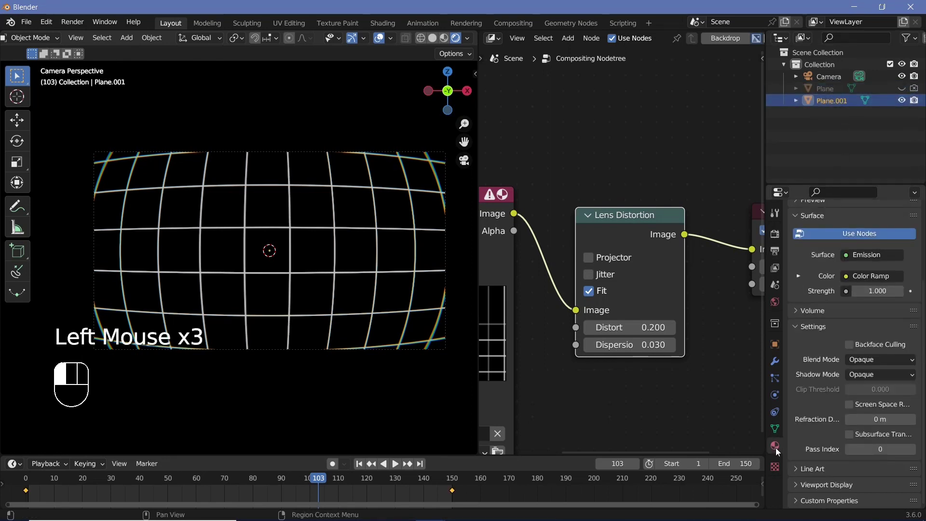
click(775, 445)
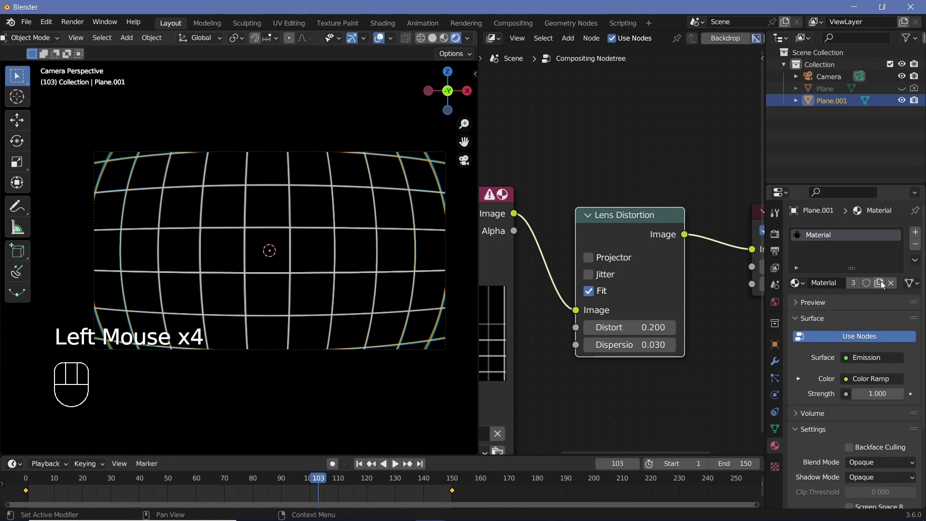
click(879, 281)
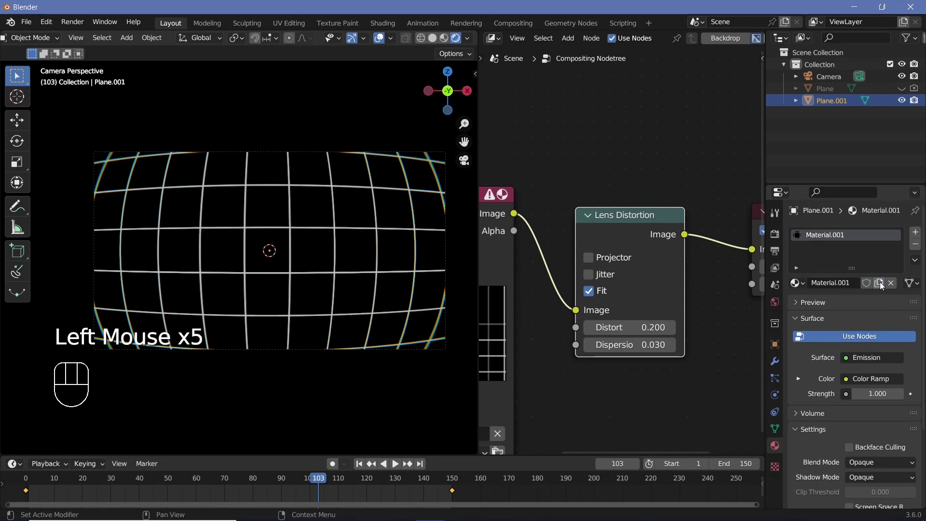
Show Material.001's Voronoi Texture and Color Ramp nodes in the Shader Editor.
click(494, 38)
click(159, 145)
middle_drag(512, 276, 667, 294)
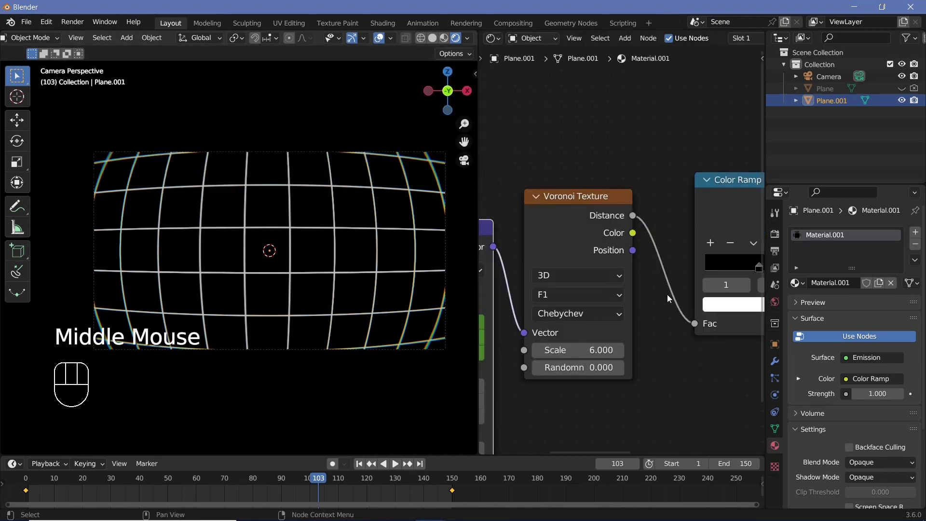
click(603, 215)
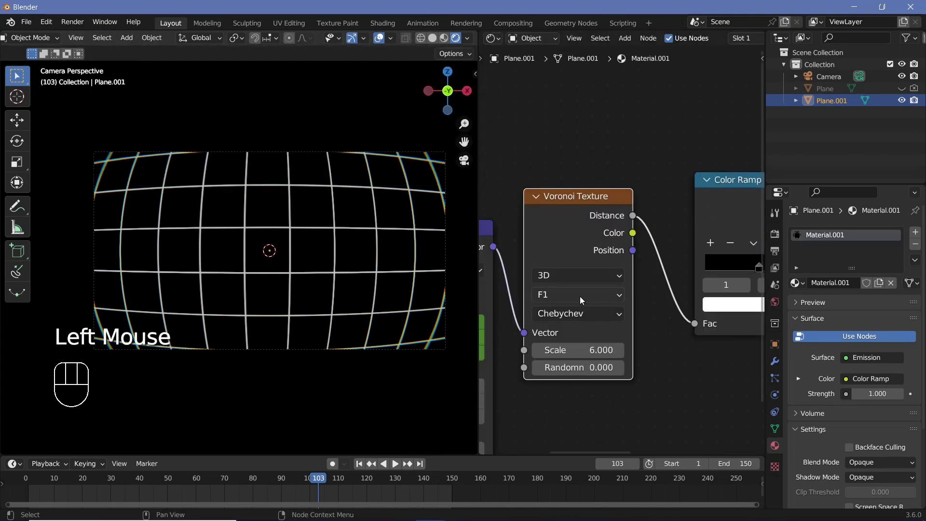
click(579, 296)
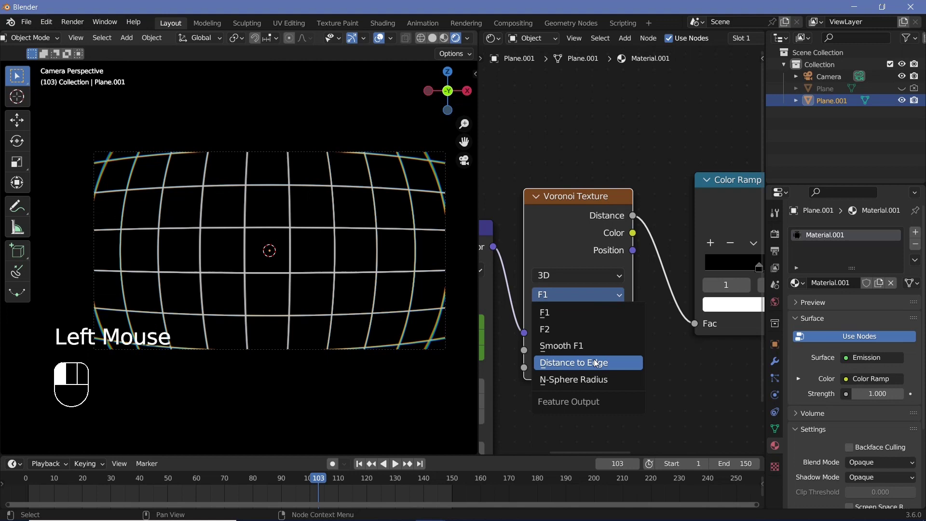
Set the Voronoi feature to Distance to Edge and move the first ramp stop to the start.
click(596, 363)
middle_drag(684, 306, 588, 342)
drag(670, 305, 613, 302)
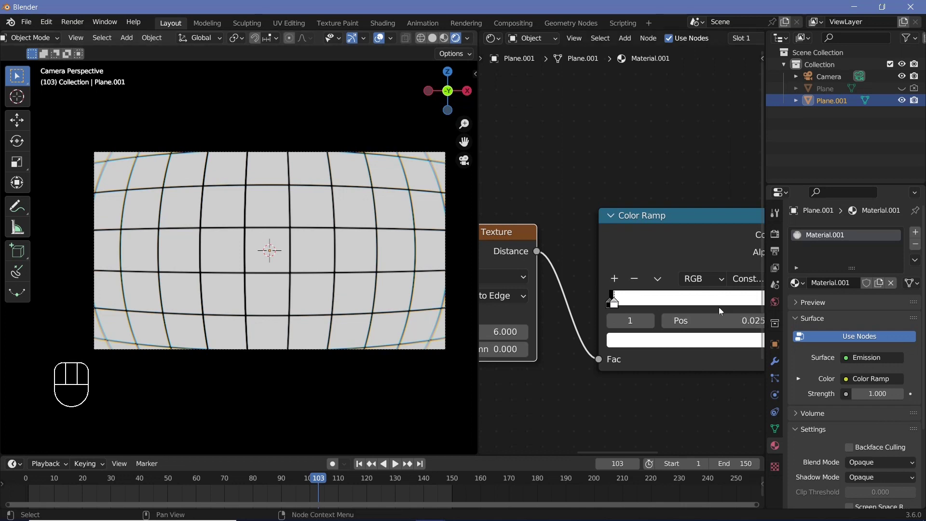
middle_drag(716, 310, 629, 313)
Add a black Color Ramp stop at 0.465 to put a dot in each cell, then preview.
ctrl+click(634, 307)
ctrl+click(635, 308)
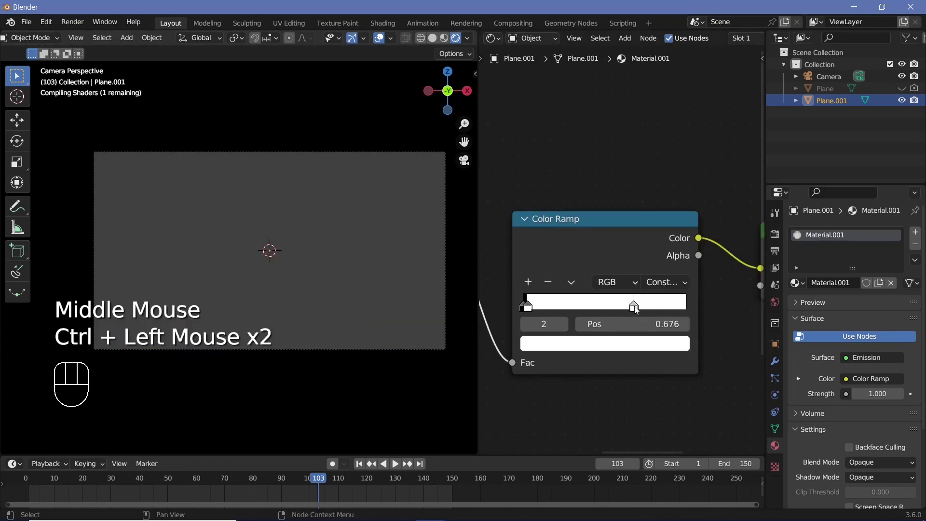
click(608, 344)
click(608, 344)
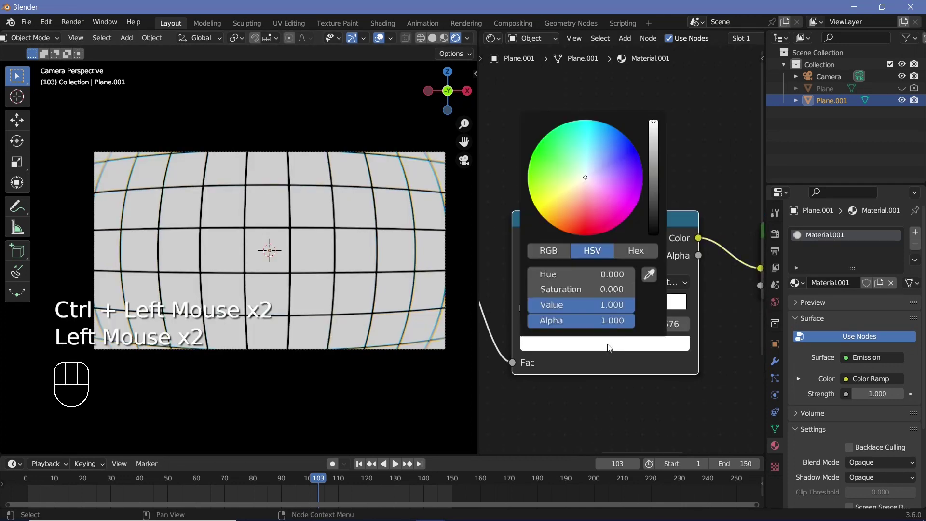
click(653, 222)
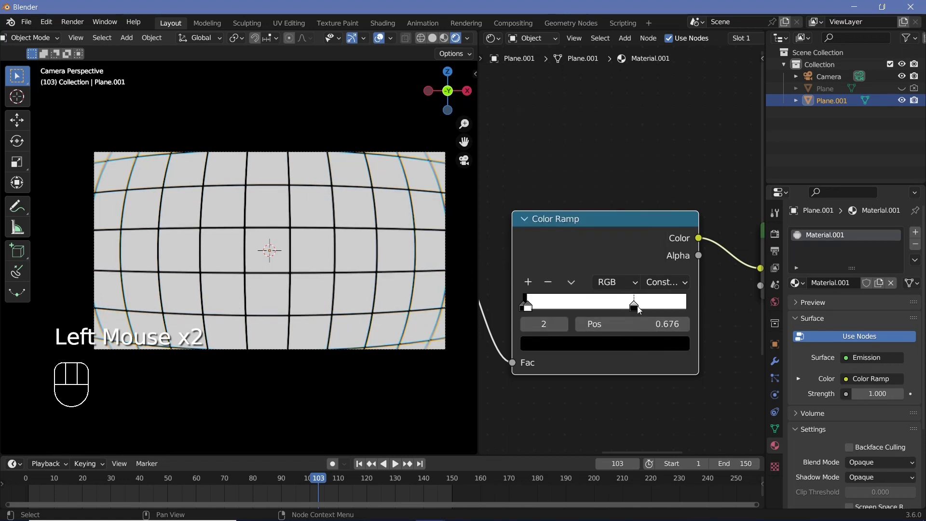
click(636, 308)
drag(637, 309, 595, 307)
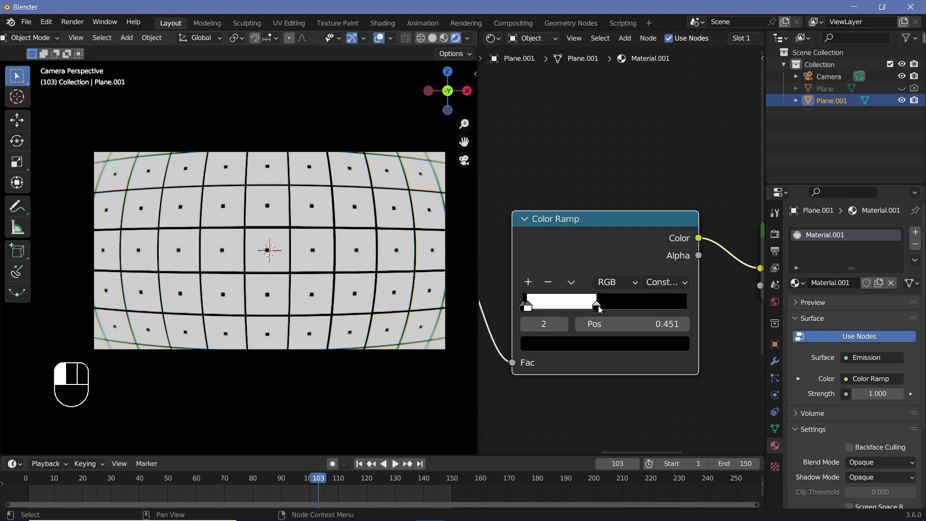
drag(599, 308, 602, 309)
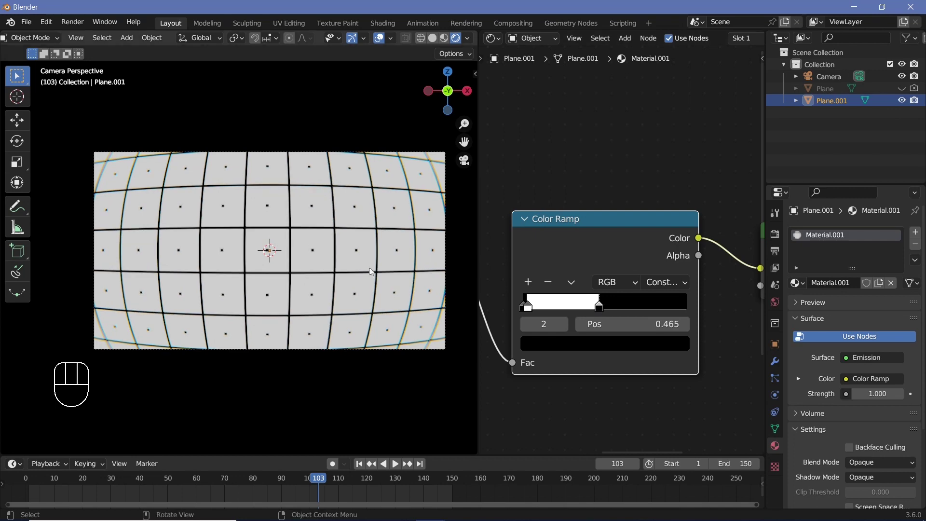
key(space)
key(space)
key(space)
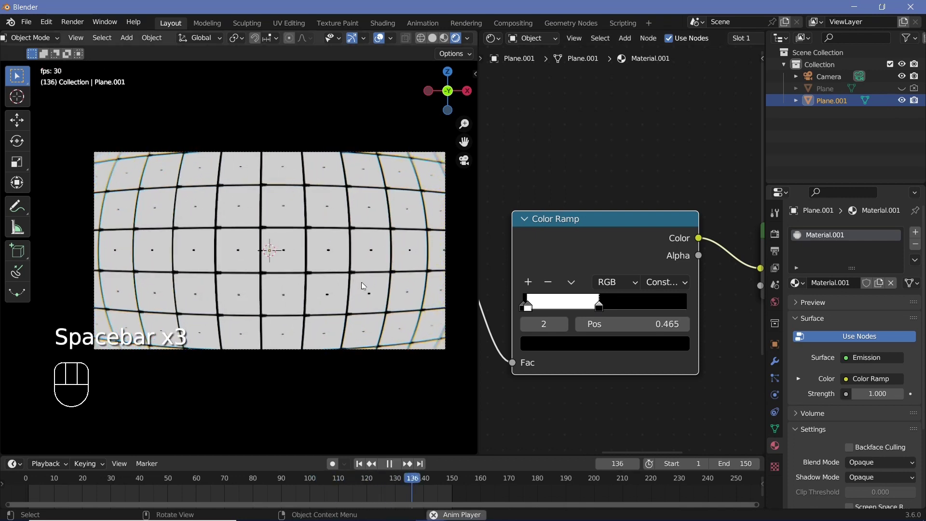
key(space)
ctrl+middle_drag(339, 302, 342, 255)
Expand the Color Management section in Render Properties.
click(774, 234)
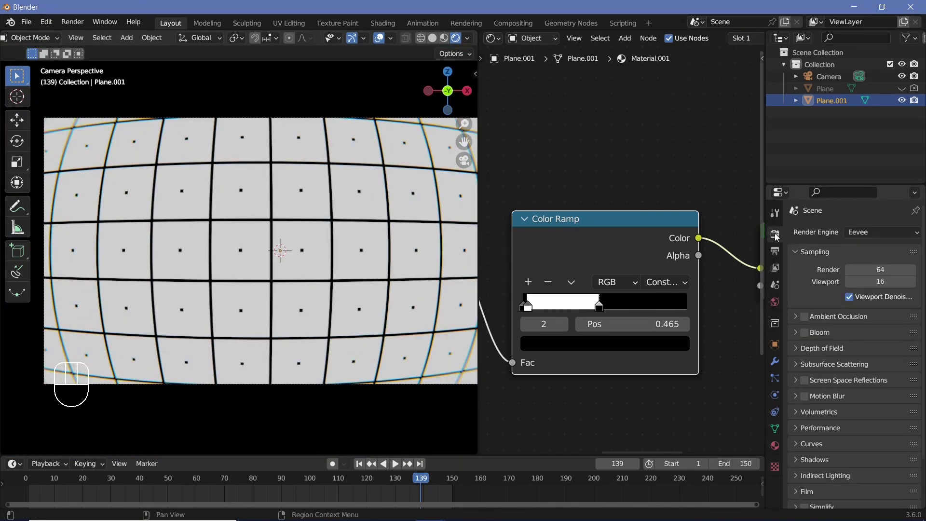
click(775, 234)
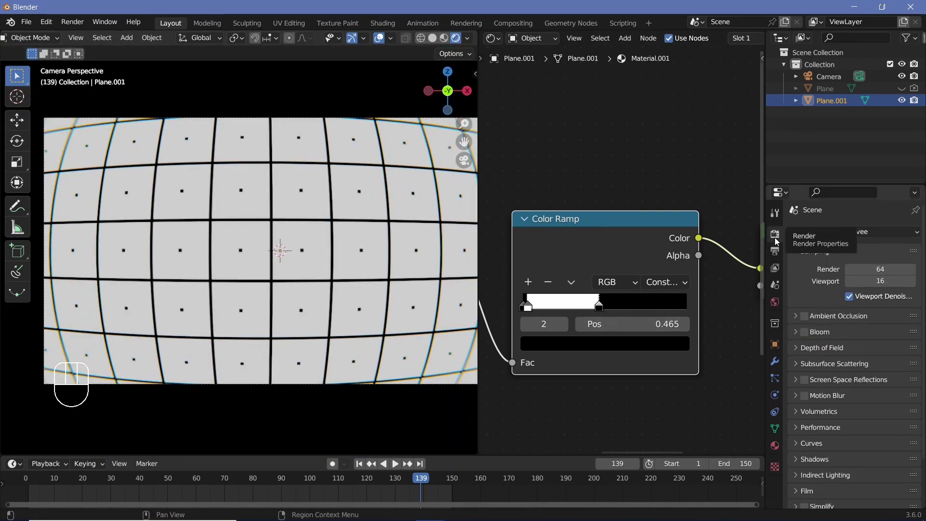
click(774, 235)
scroll(859, 425, down, 3)
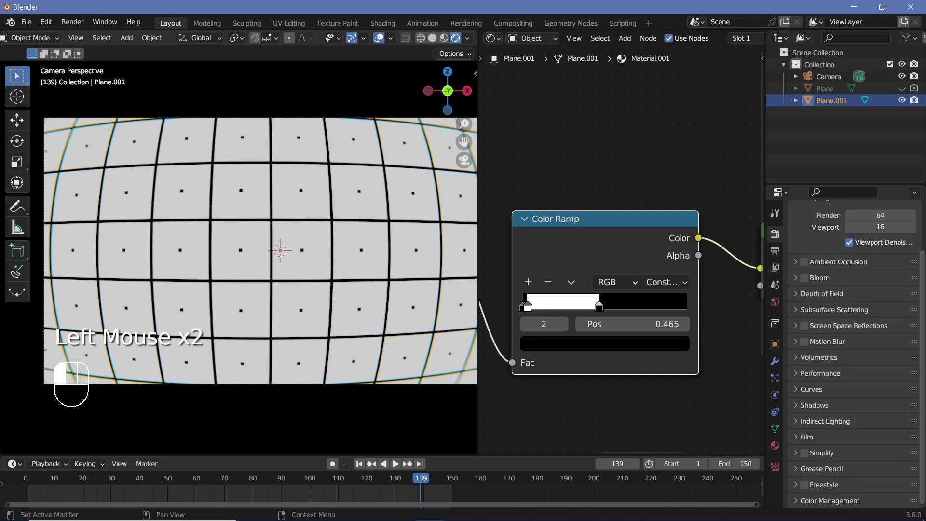
click(795, 502)
scroll(858, 424, down, 6)
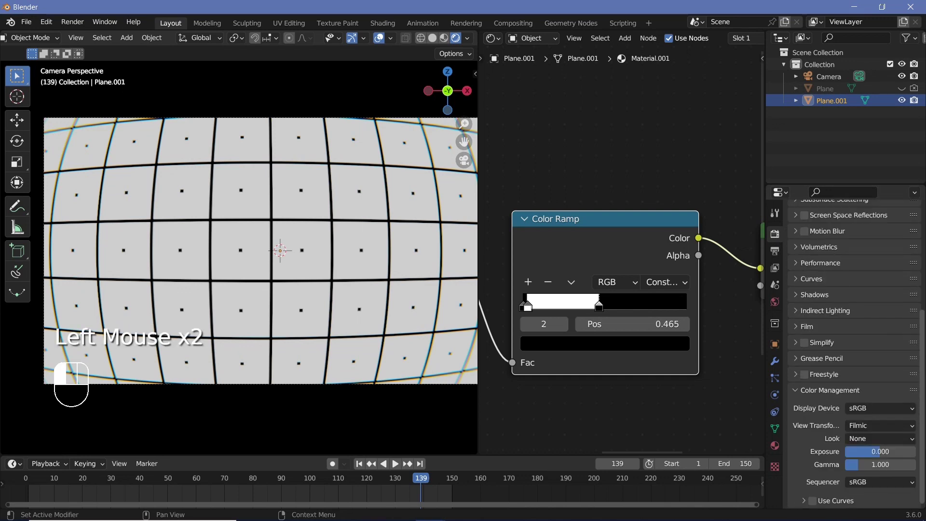
Switch View Transform from Filmic to Standard and preview the white grid animation.
click(863, 426)
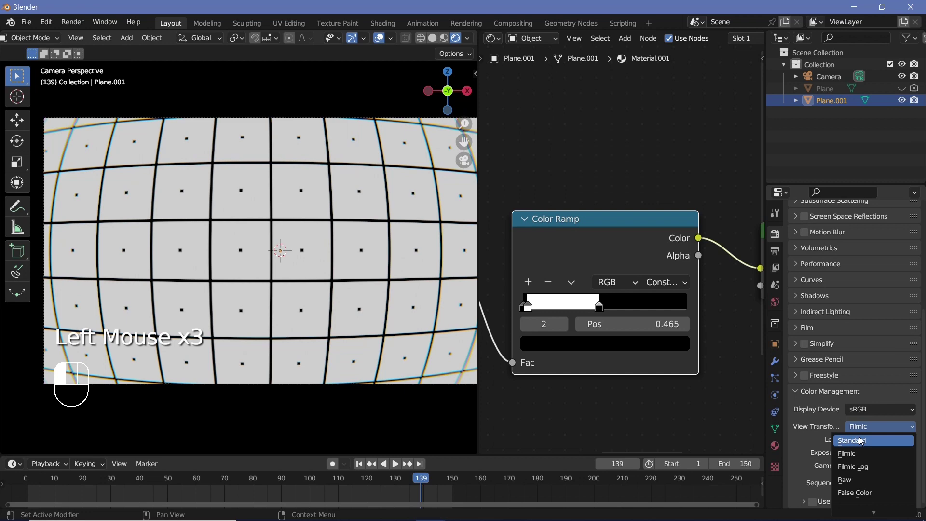
click(861, 440)
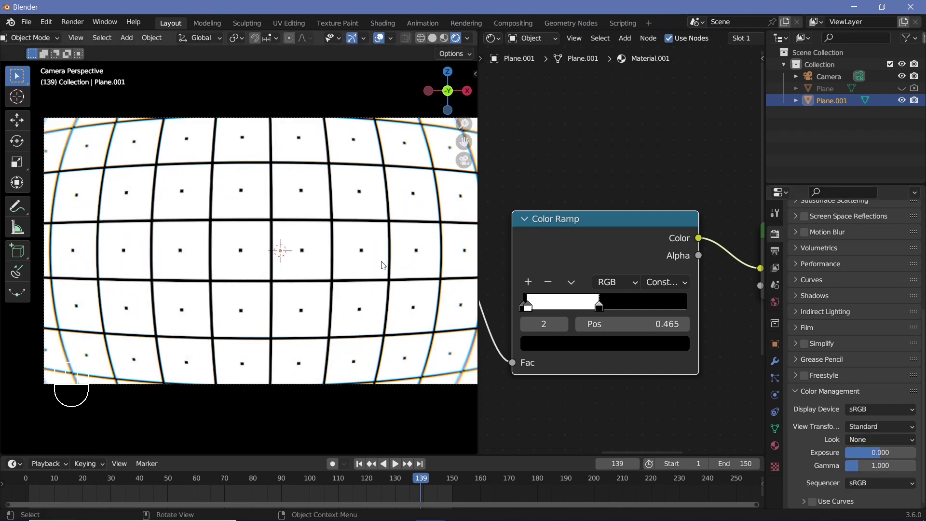
key(space)
key(space)
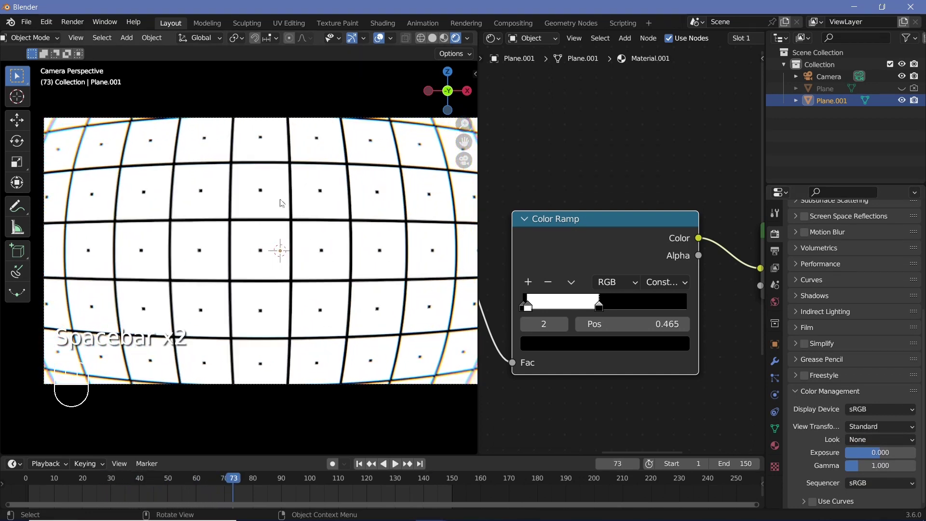
click(72, 21)
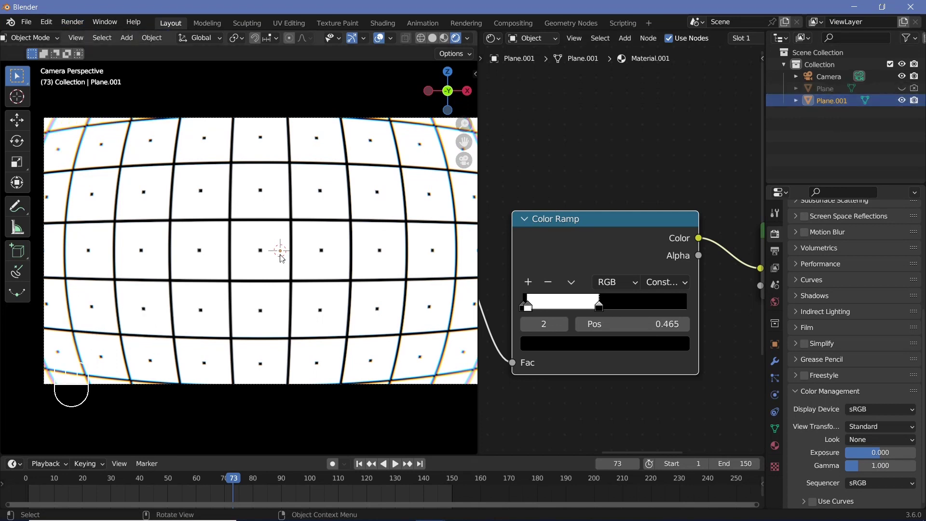
Duplicate the grid plane as Plane.002 with its own Material.002, hiding Plane.001.
key(shift+d)
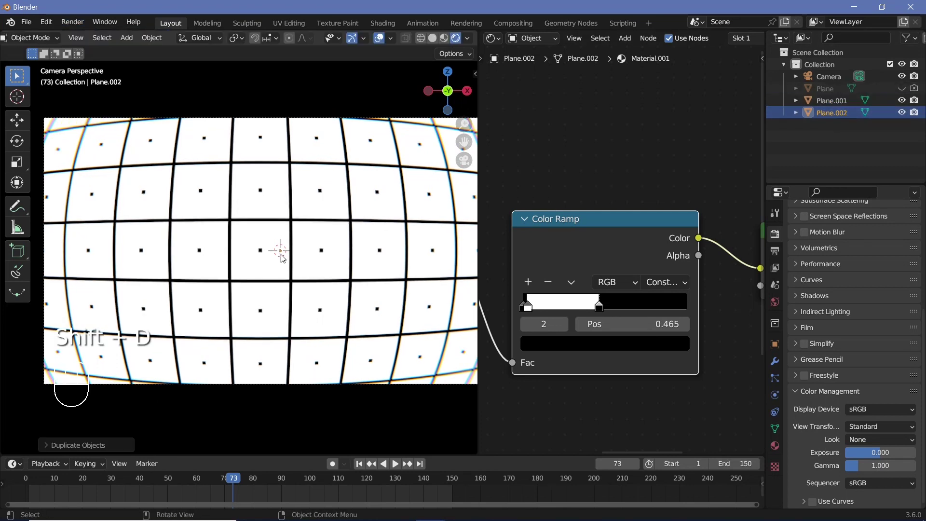
click(901, 101)
click(901, 100)
click(901, 101)
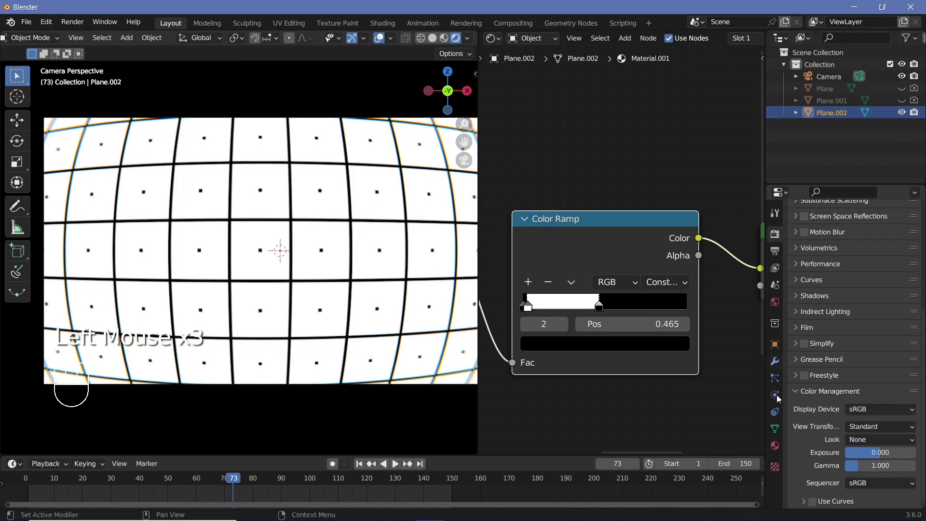
click(779, 449)
click(774, 445)
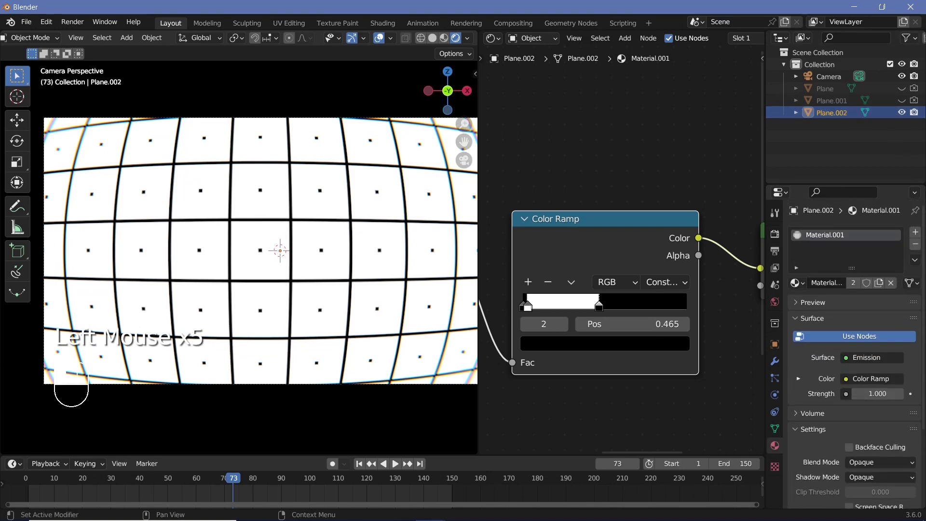
click(878, 283)
Set the Voronoi texture node's feature to F1.
ctrl+middle_drag(617, 299, 617, 327)
middle_drag(578, 299, 665, 309)
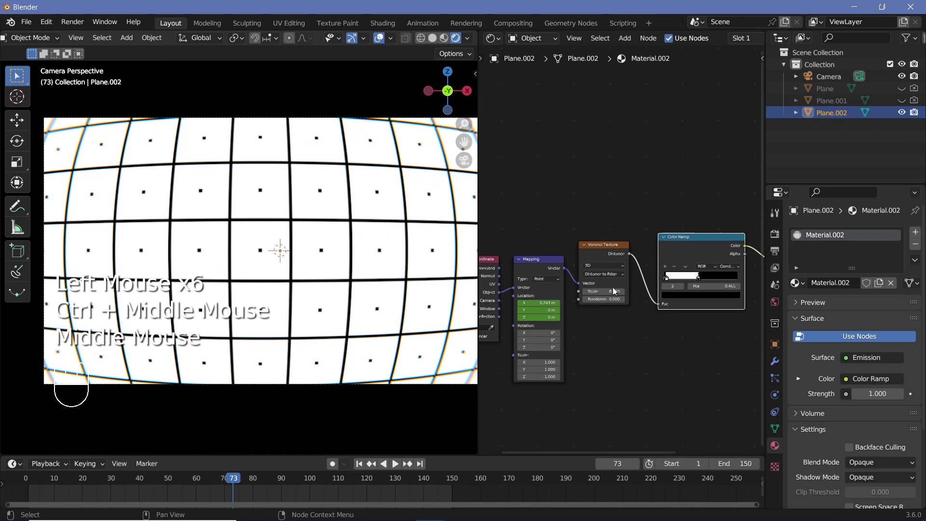
ctrl+middle_drag(603, 309, 603, 279)
click(577, 270)
click(580, 294)
click(580, 303)
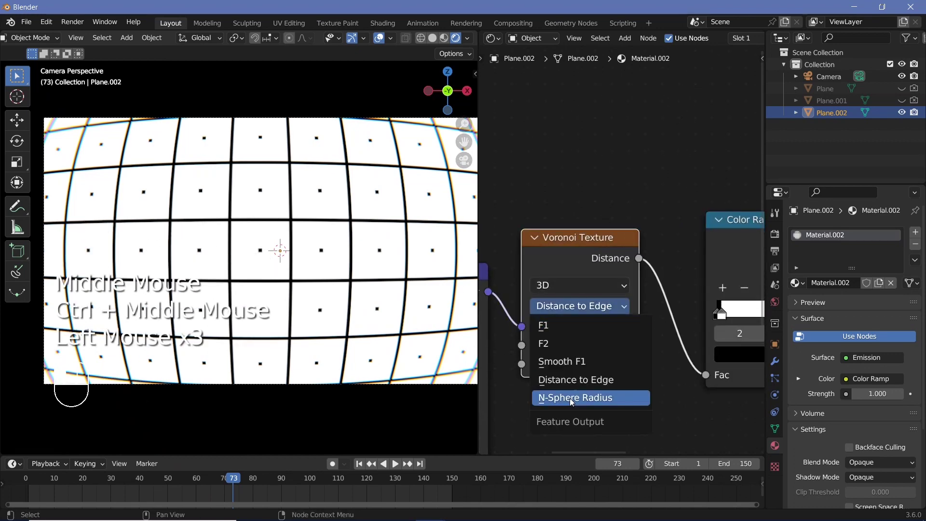
click(576, 325)
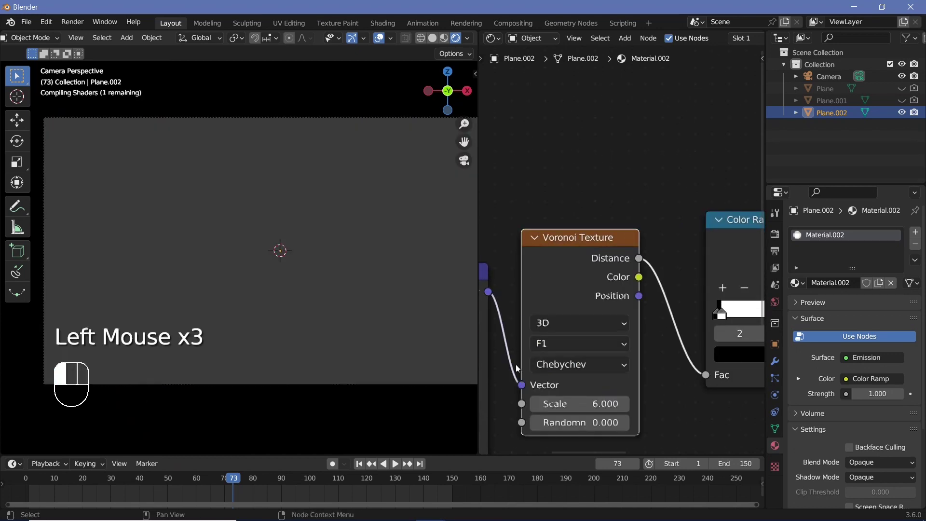
click(589, 364)
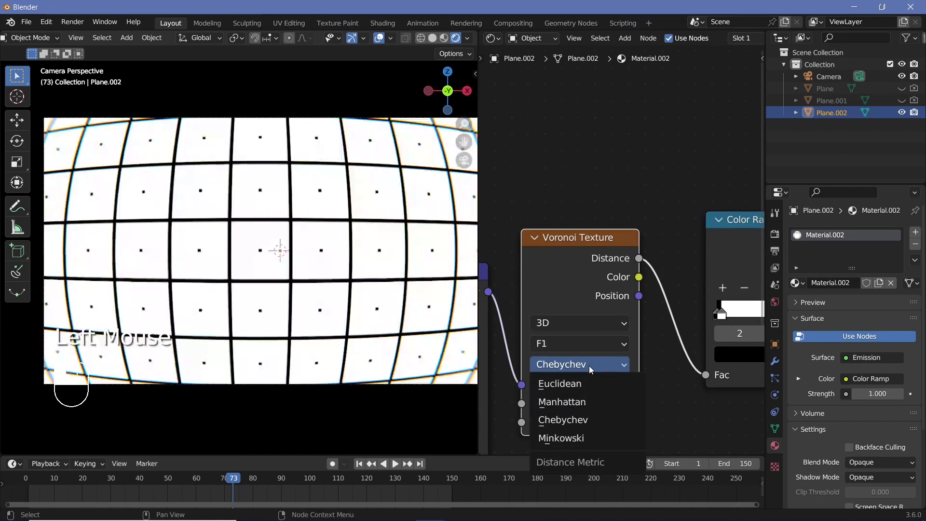
Use the Minkowski metric and narrow the Color Ramp's white band to 0.505, then preview.
click(586, 436)
middle_drag(692, 391, 588, 426)
drag(618, 349, 679, 353)
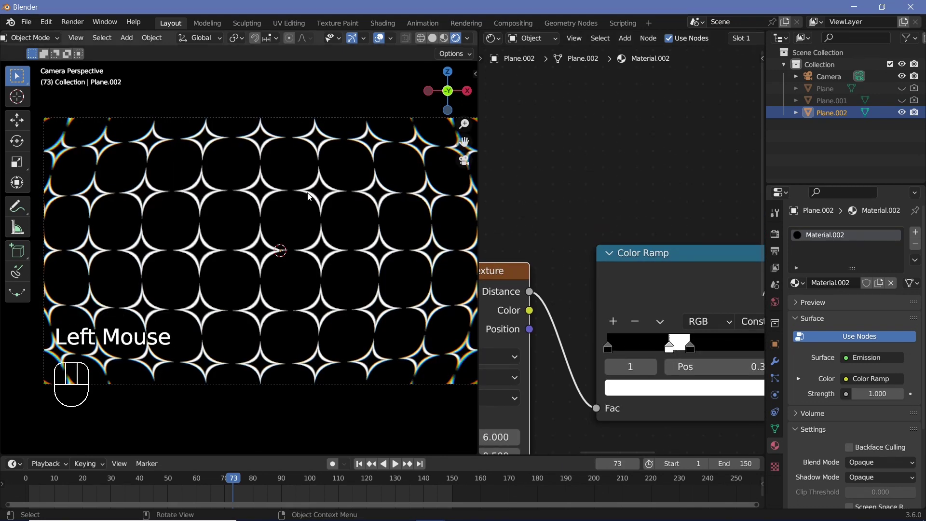
middle_drag(672, 343, 592, 330)
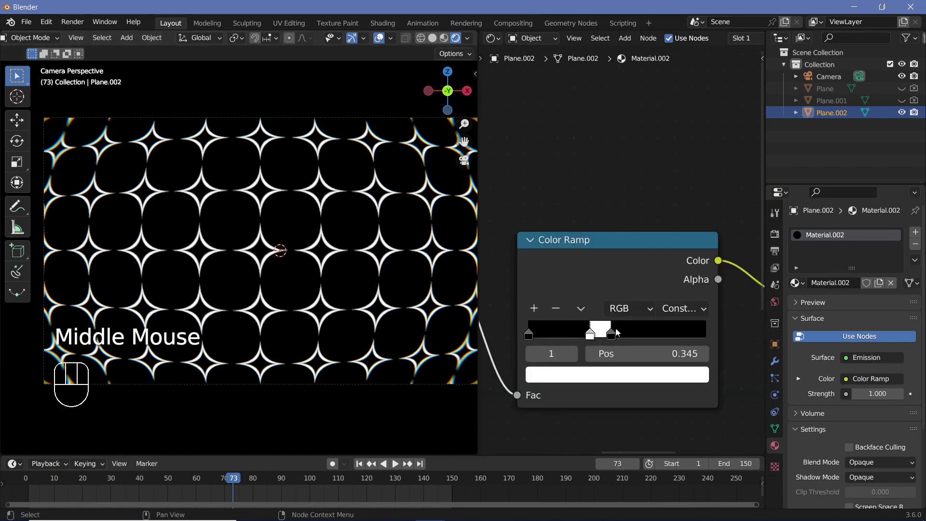
mouse_move(617, 335)
mouse_down()
mouse_move(648, 340)
mouse_move(622, 336)
mouse_up()
key(space)
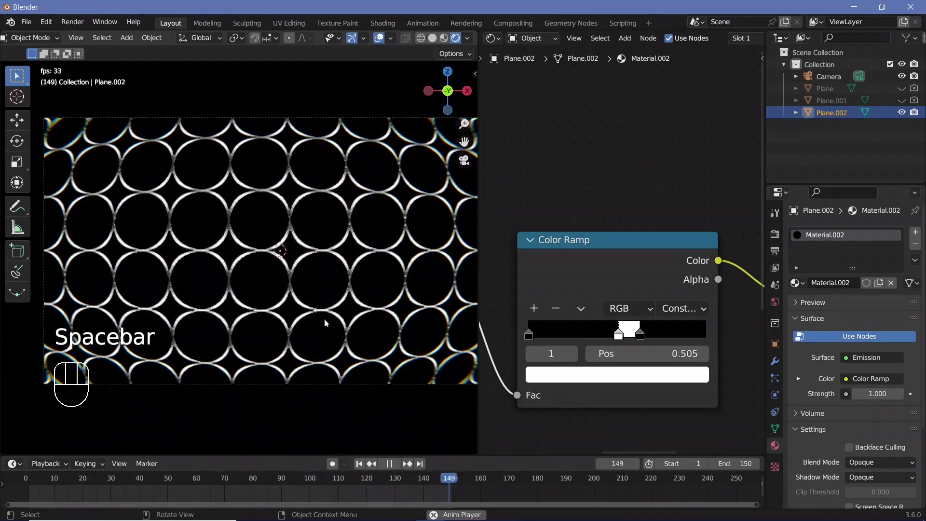
key(space)
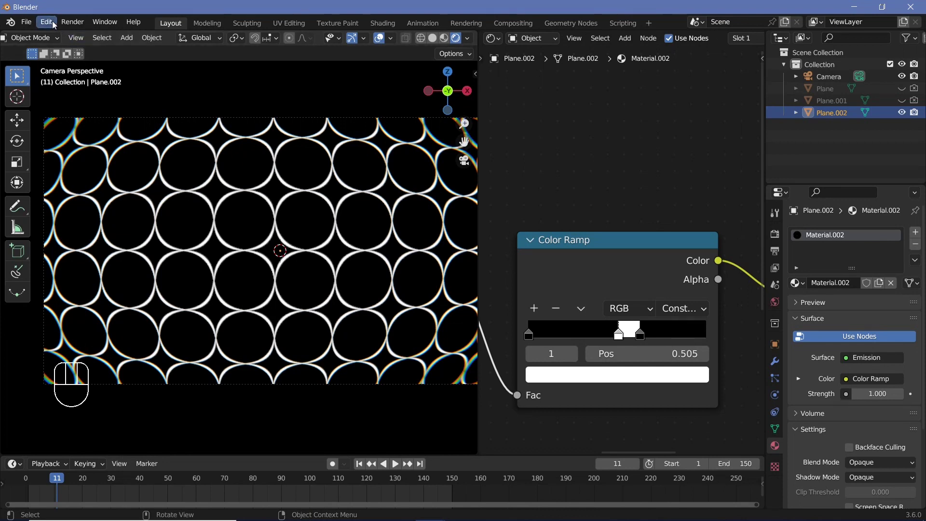
Disable File Extensions and set the output path to //Variation3.mp4.
click(72, 21)
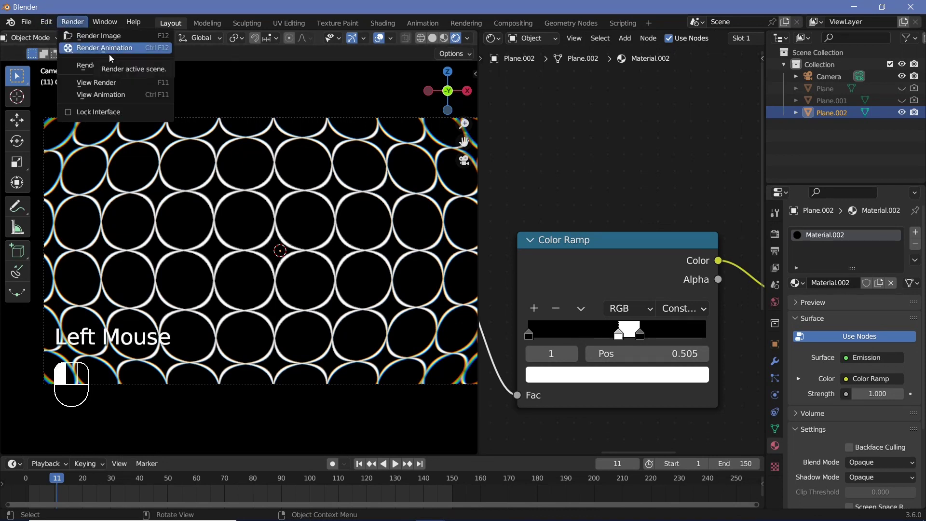
click(775, 251)
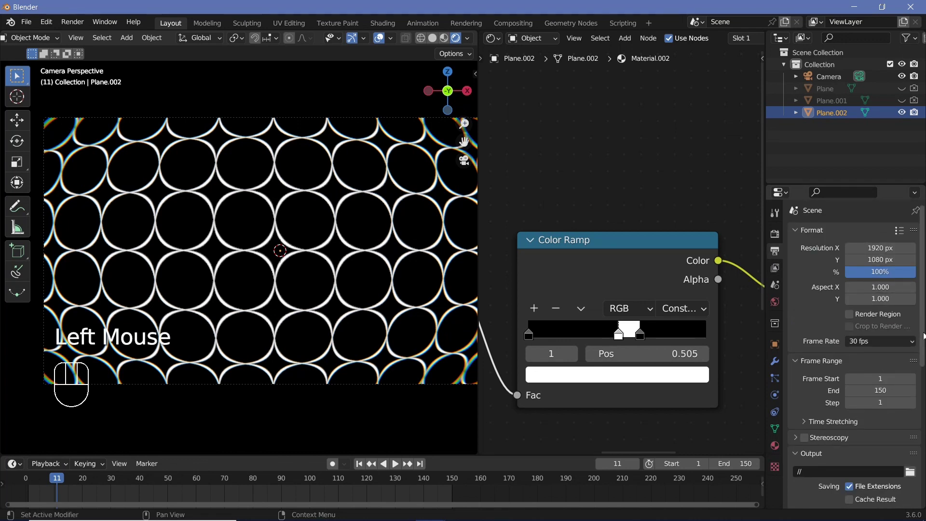
drag(923, 336, 923, 384)
click(830, 333)
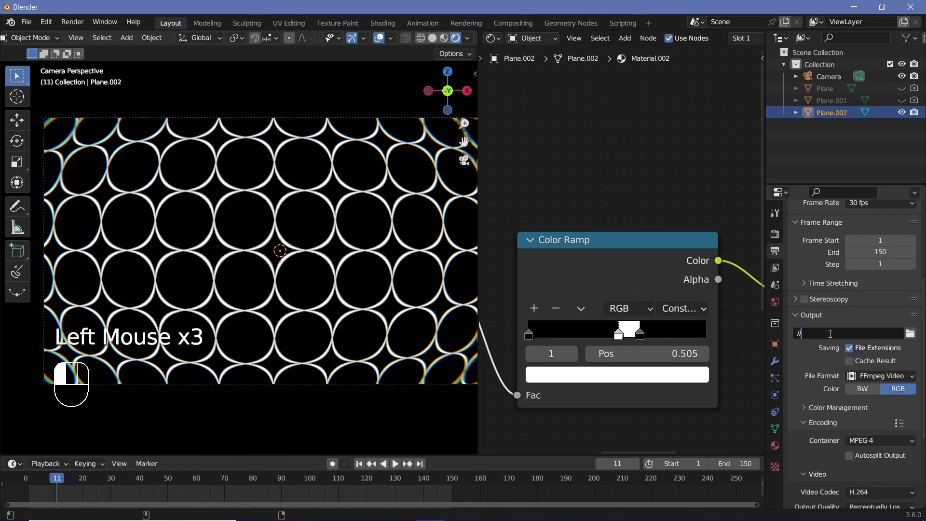
text(M)
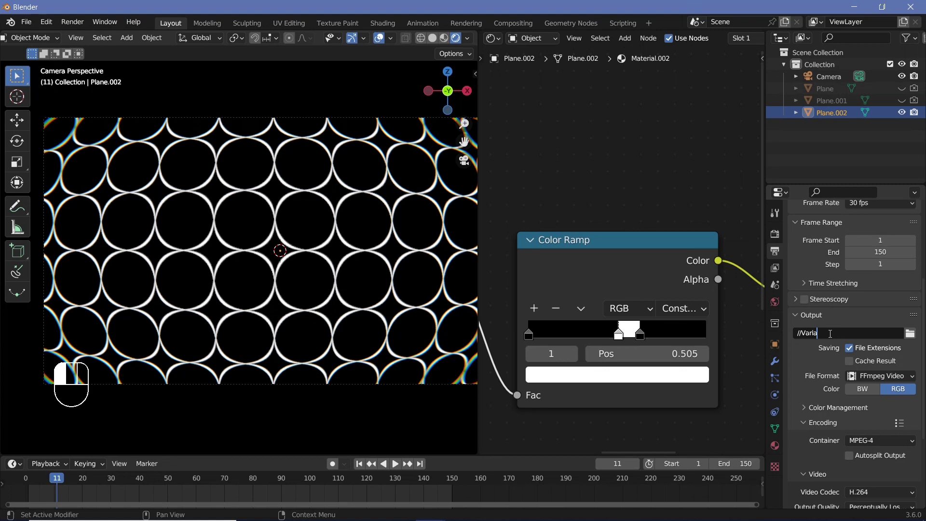
click(849, 349)
double_click(851, 333)
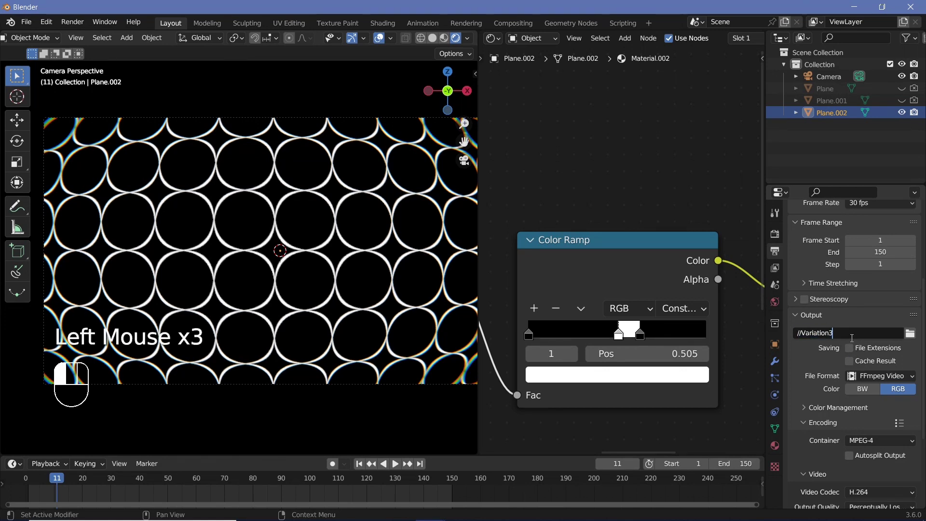
key(BackSpace)
key(BackSpace)
key(BackSpace)
text(.mp4)
key(Return)
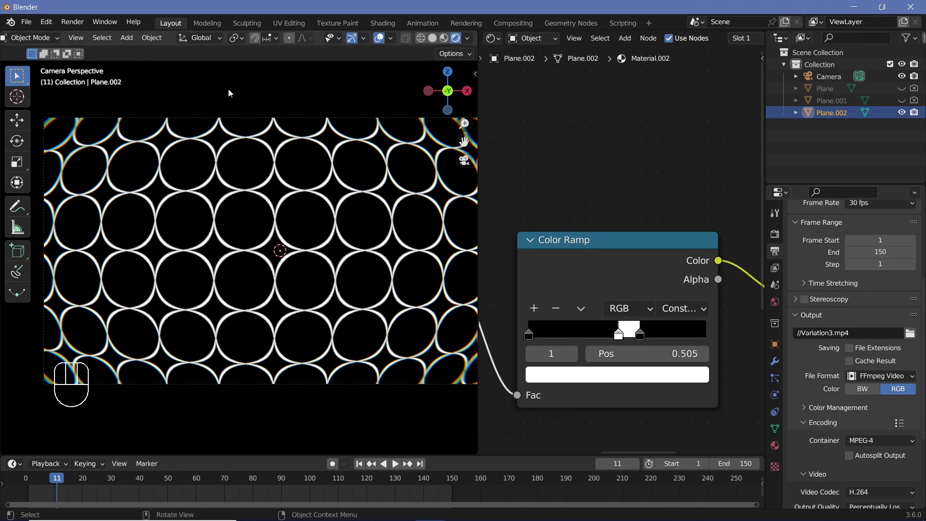
Show Plane.001's dotted grid, hide Plane.002, and change the output path to //Variation2.mp4.
click(71, 22)
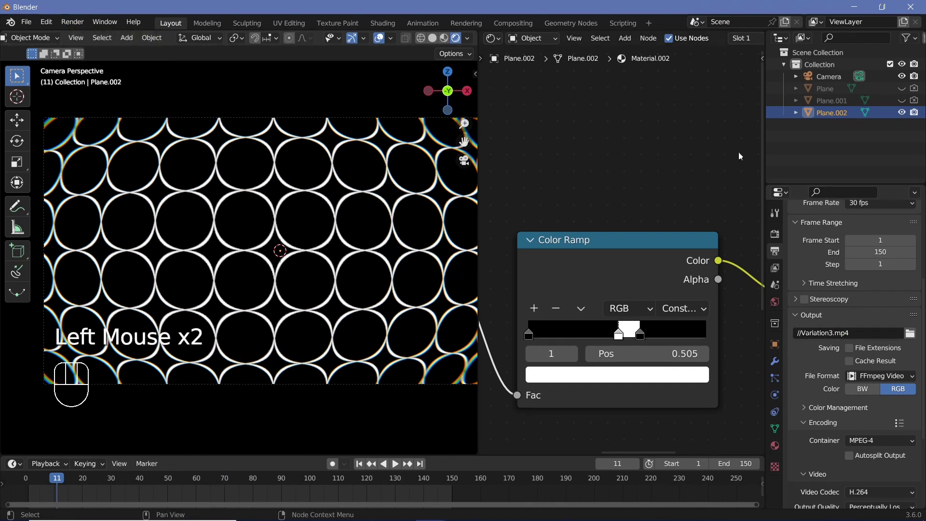
click(901, 100)
click(901, 100)
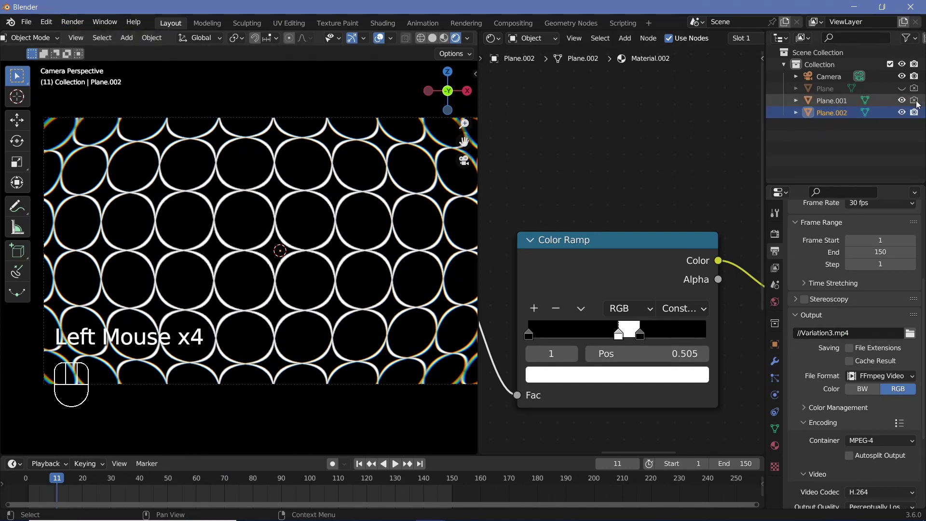
click(901, 101)
click(832, 334)
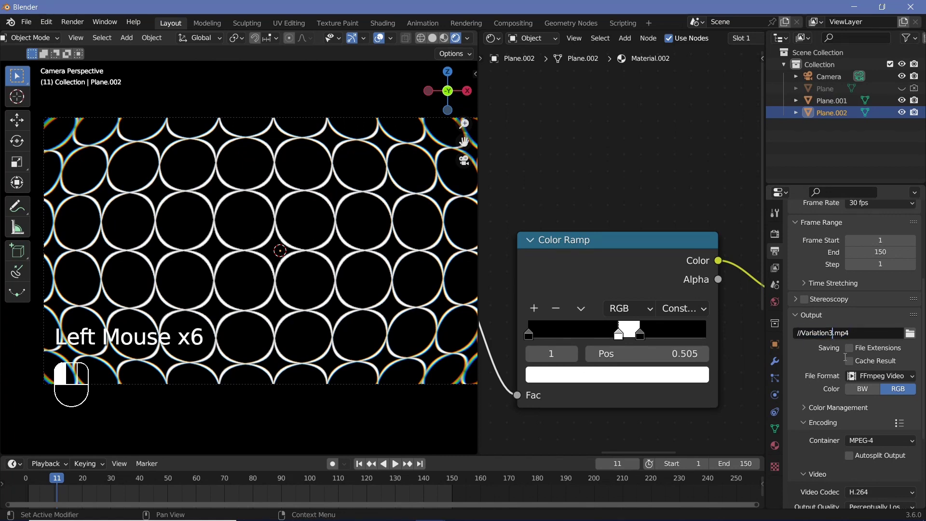
click(905, 112)
click(905, 112)
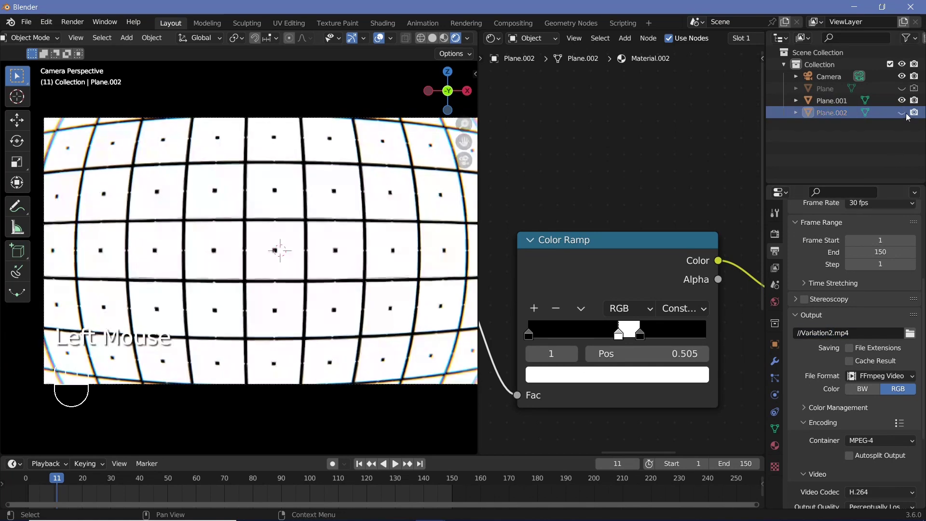
click(73, 22)
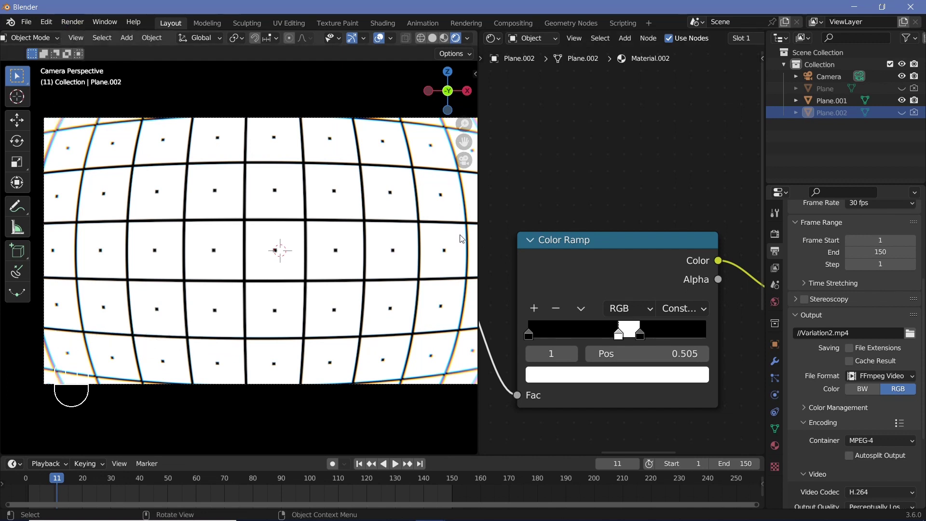